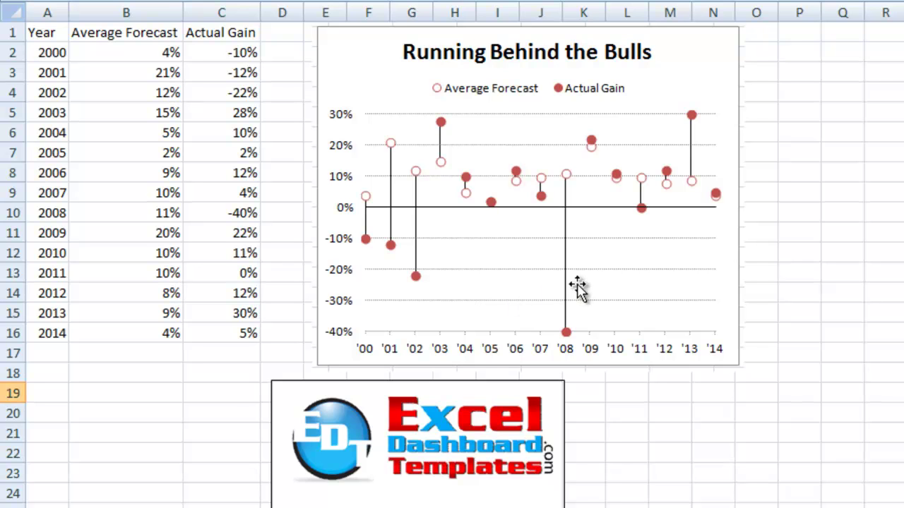
- Move the sample chart picture farther right, well away from the data table, to free the cells beside it
click(642, 257)
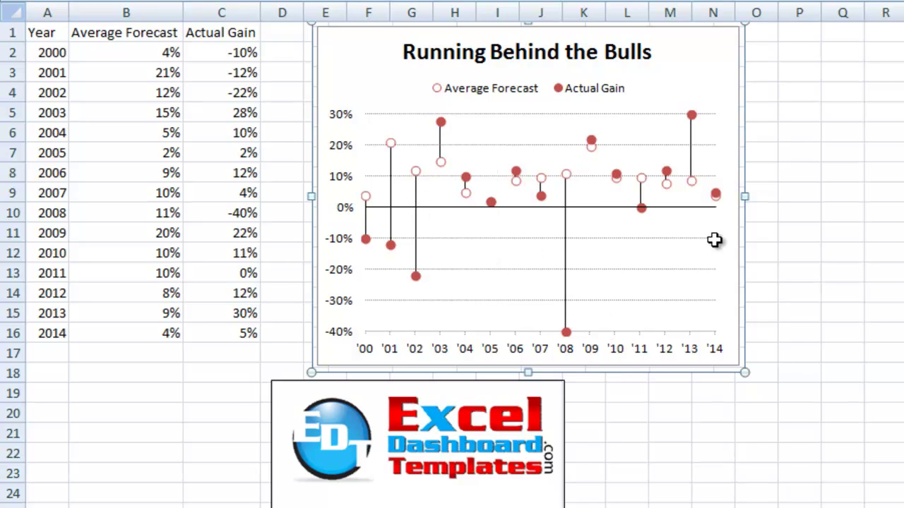
drag(688, 242, 903, 242)
click(532, 269)
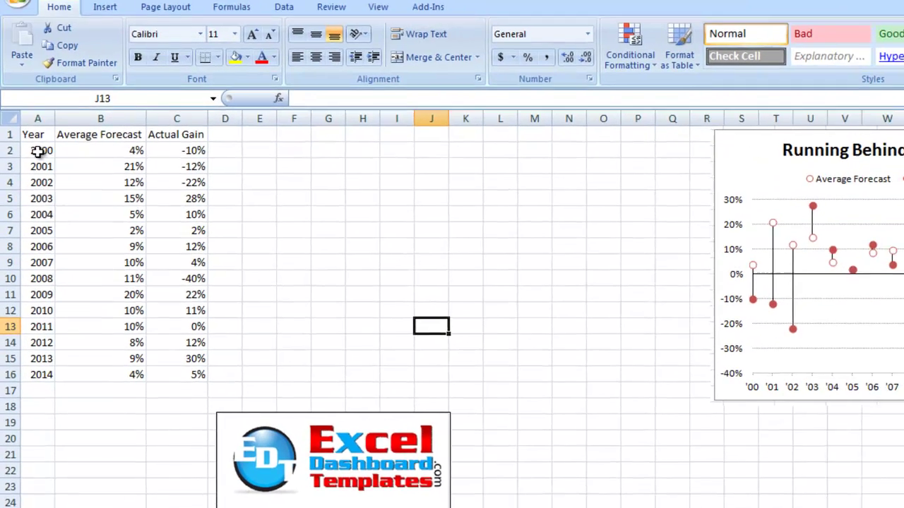
- Place the sample chart picture beside the data to compare its year axis labels with column A, and move it back aside
click(34, 52)
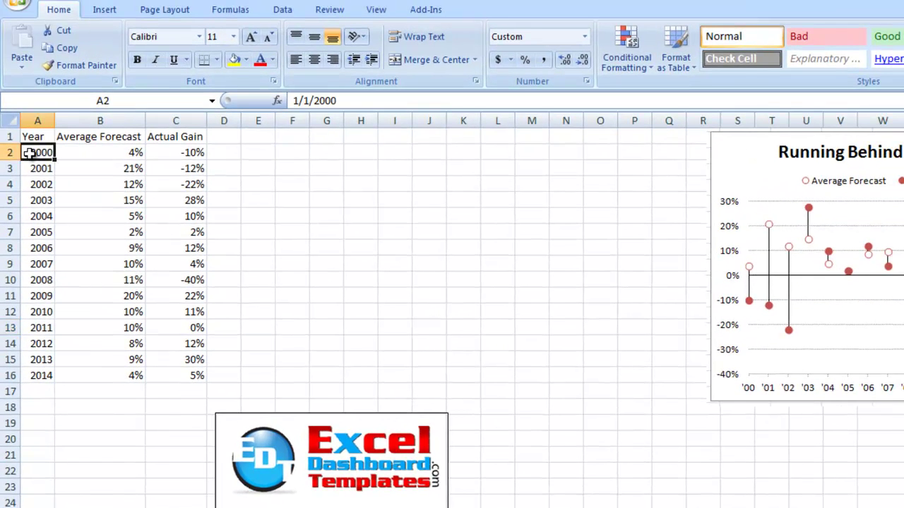
drag(783, 204, 264, 170)
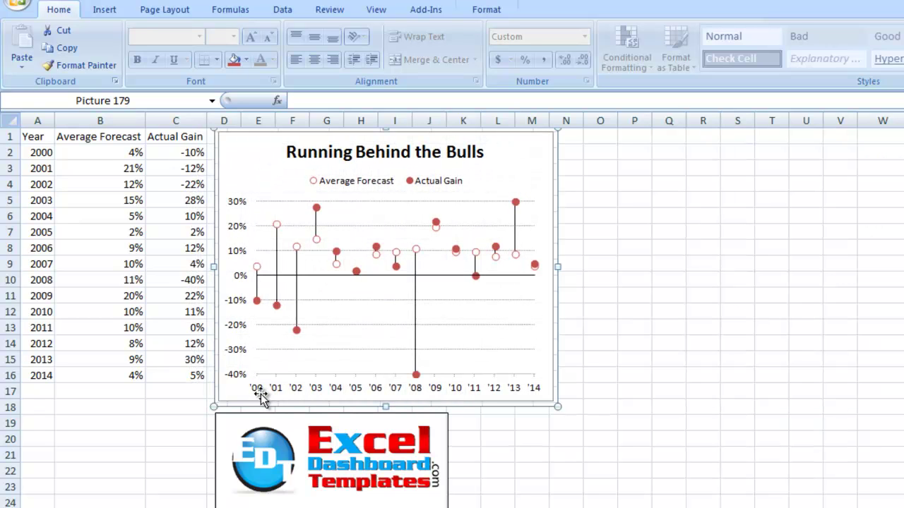
click(282, 388)
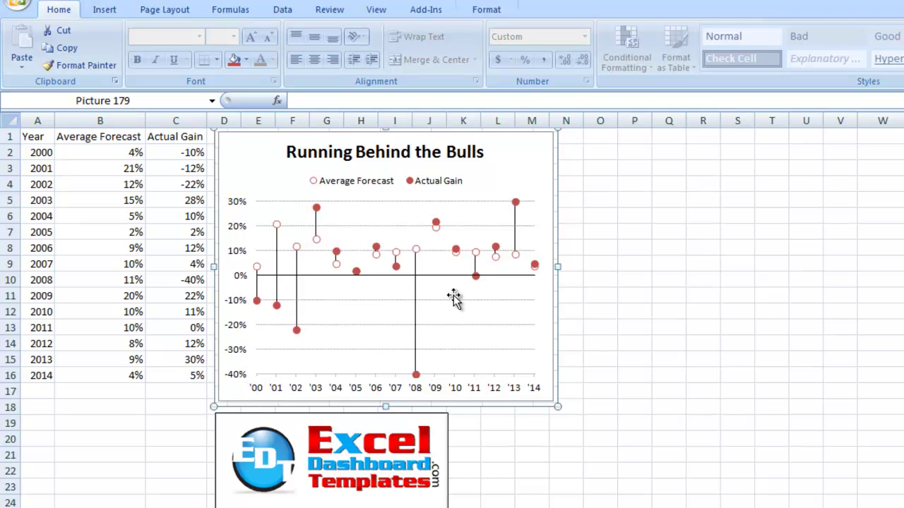
drag(332, 274, 814, 275)
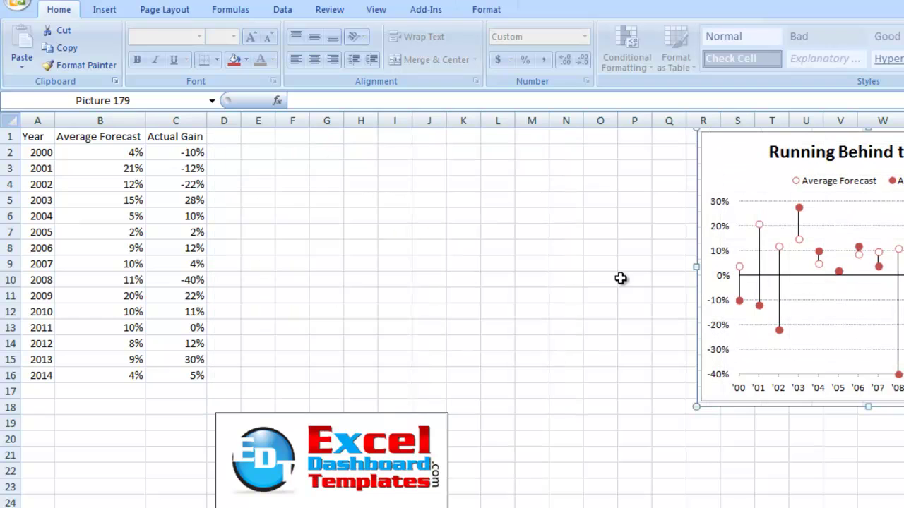
- Apply the custom number format 'yy to the years in A2:A16
click(98, 255)
click(36, 153)
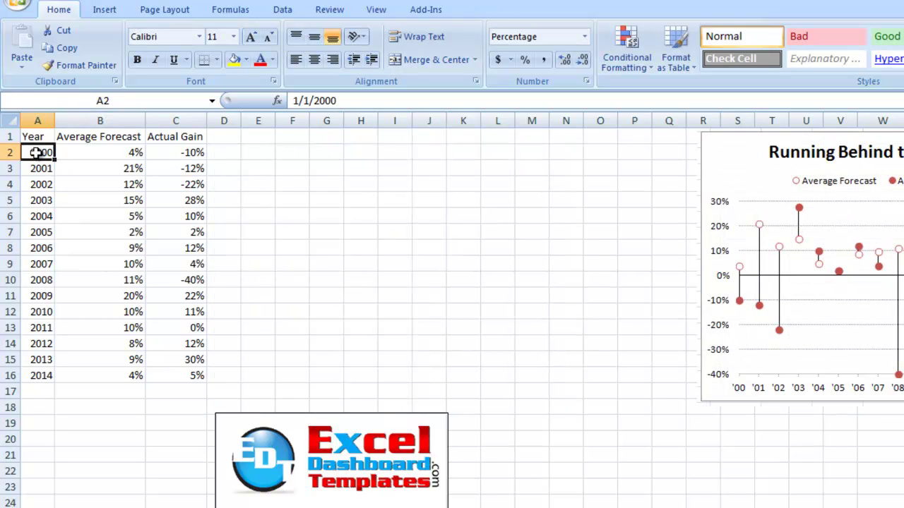
shift+click(36, 368)
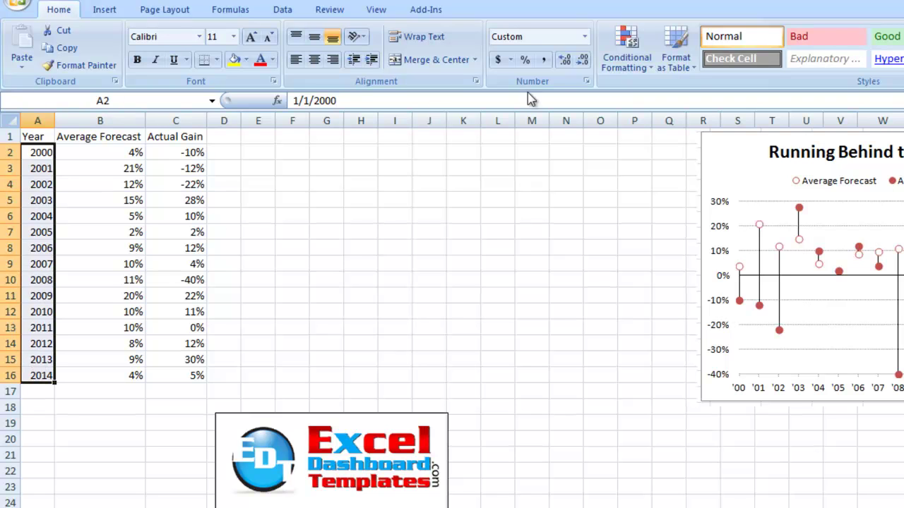
click(585, 38)
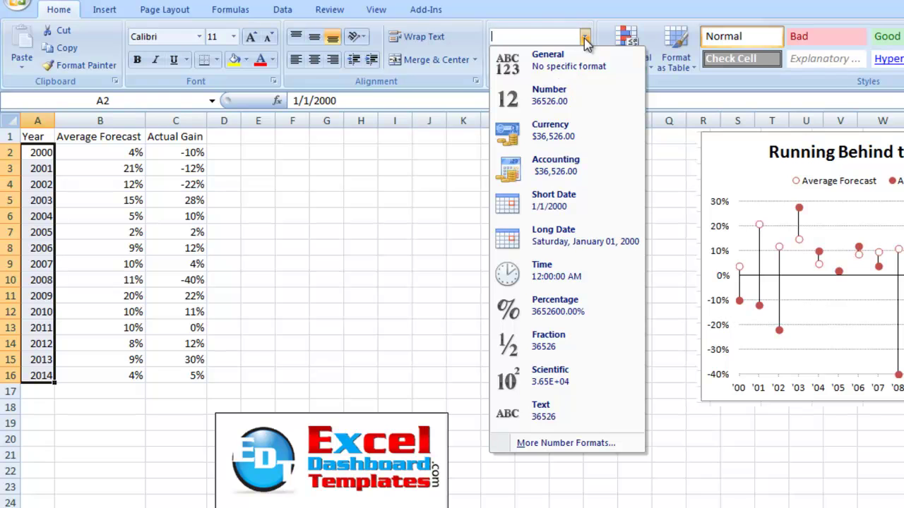
click(514, 443)
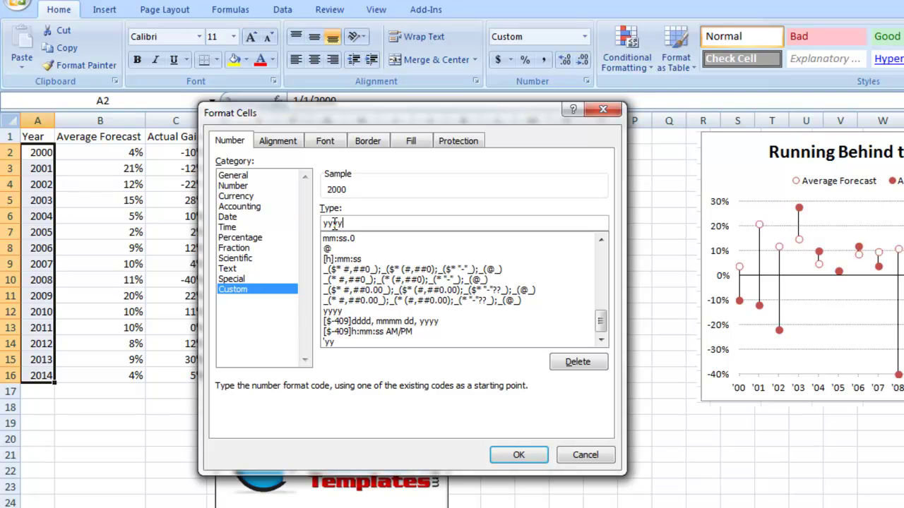
key(BackSpace)
key(BackSpace)
key(BackSpace)
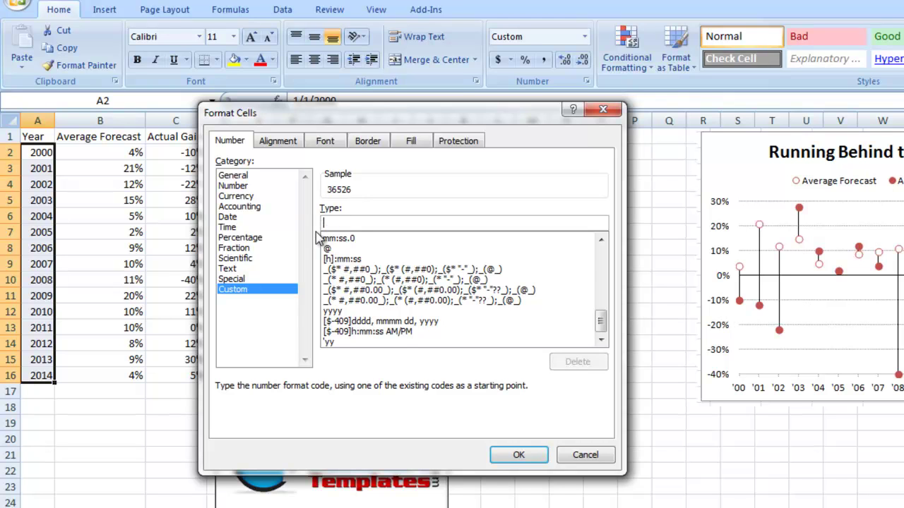
text('yy)
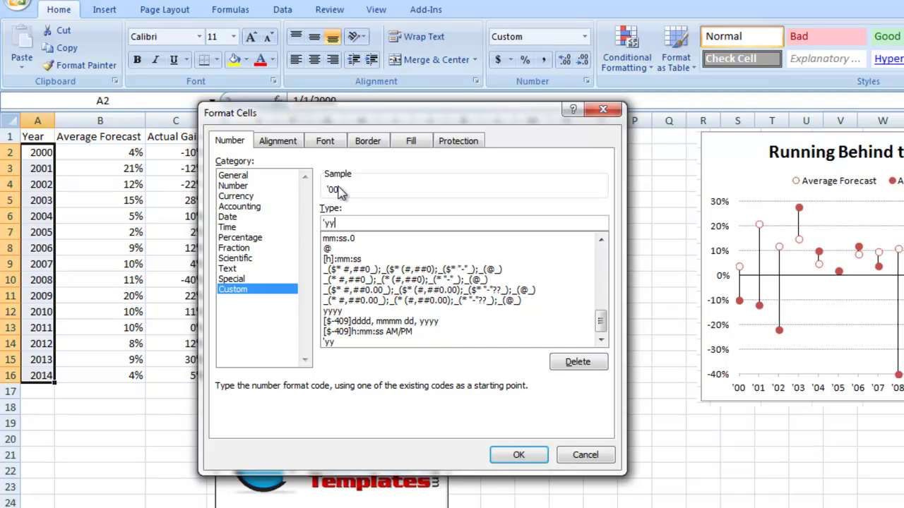
click(519, 456)
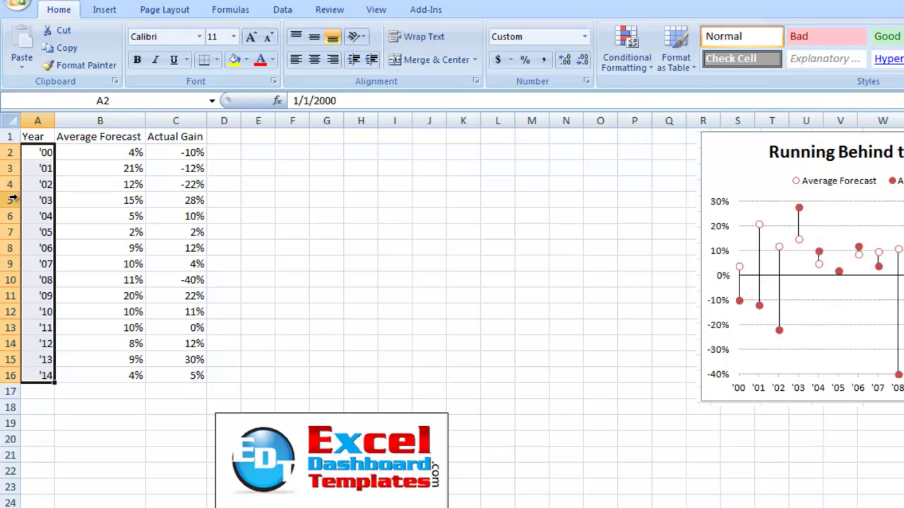
- Bring the sample chart picture beside the table to examine its lines and markers, and return it to the side
click(123, 279)
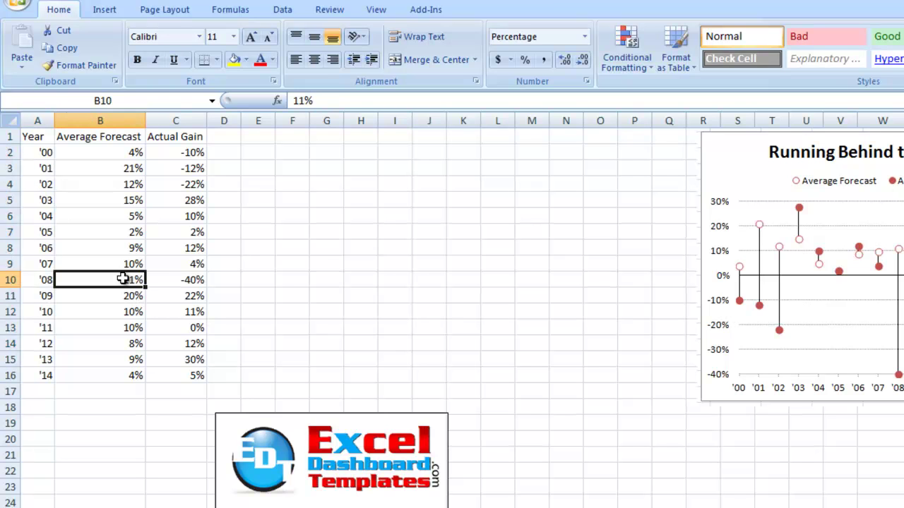
drag(723, 188, 253, 152)
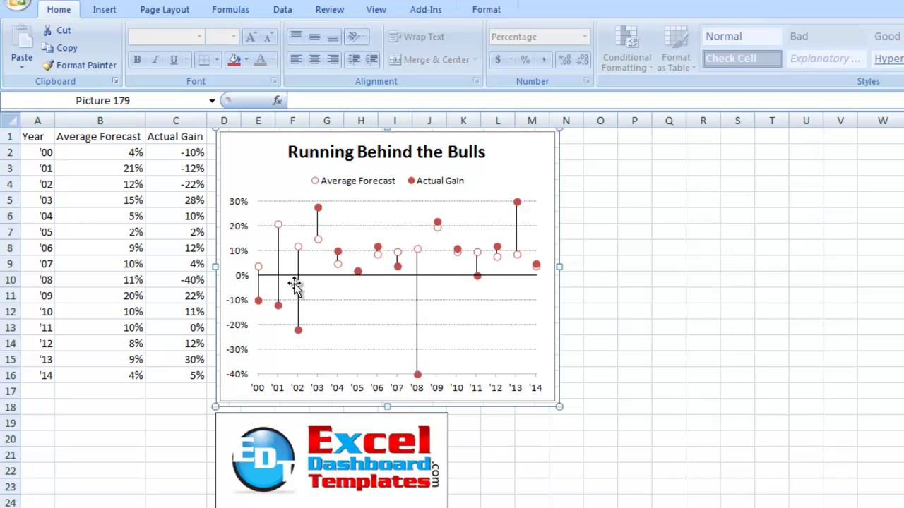
drag(339, 153, 812, 152)
- Add a helper column headed Zero in D1 and fill D2:D16 with 0
click(224, 137)
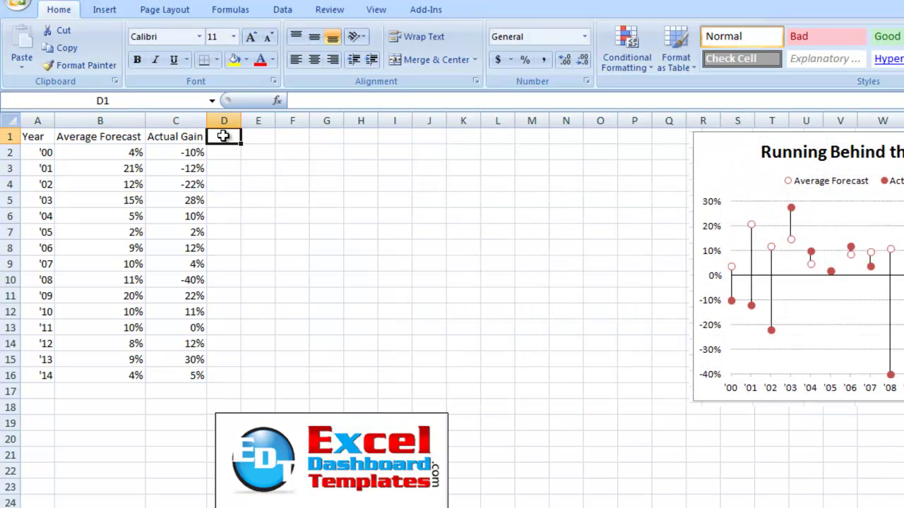
text(Zero)
key(Return)
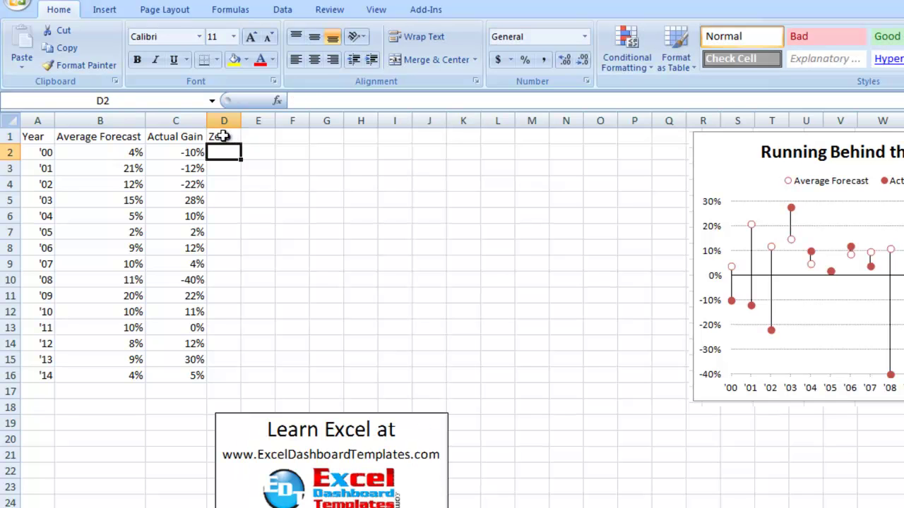
key(Left)
key(ctrl+Down)
key(Right)
key(ctrl+shift+Up)
key(shift+Down)
text(0)
key(ctrl+Return)
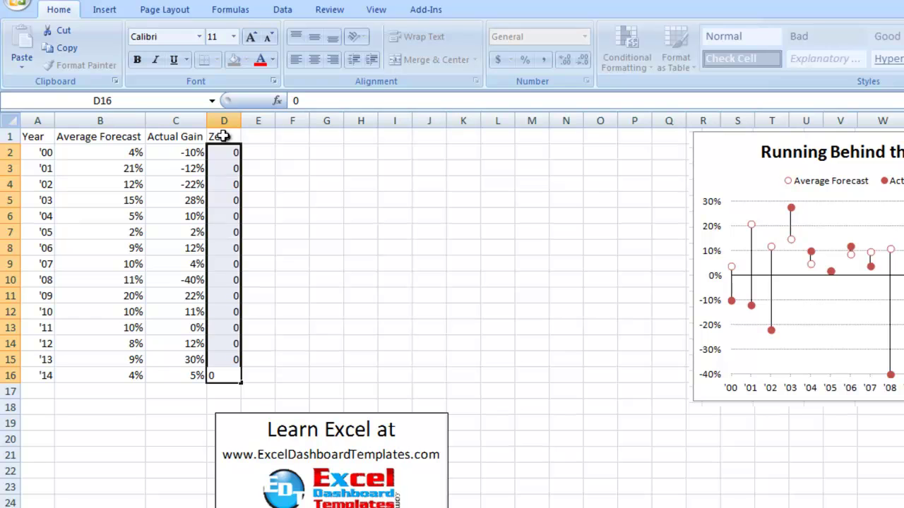
click(229, 151)
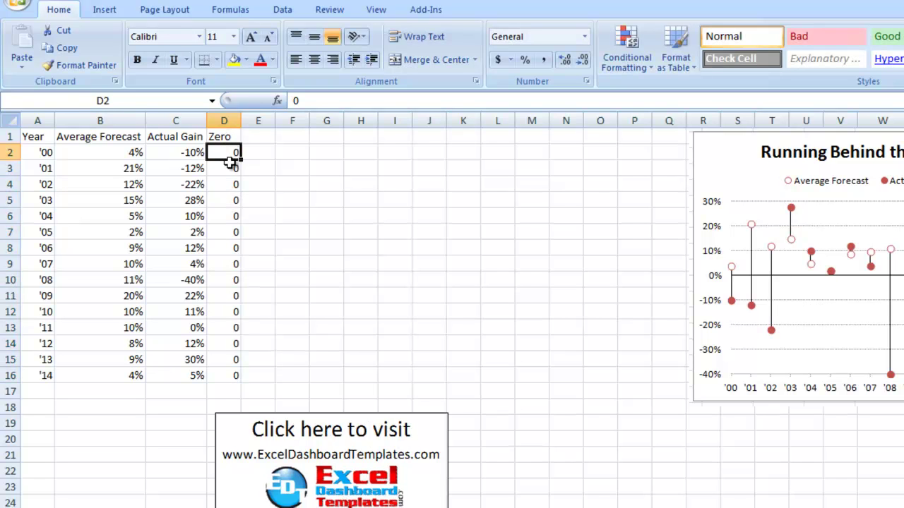
- Insert a 2-D line chart with markers from A1:D16 and place it directly beside the data table
drag(35, 139, 230, 376)
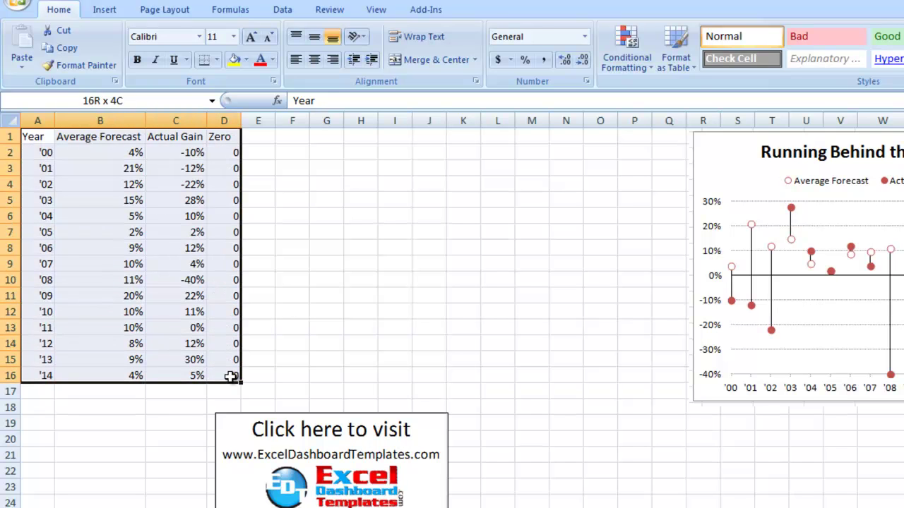
click(118, 9)
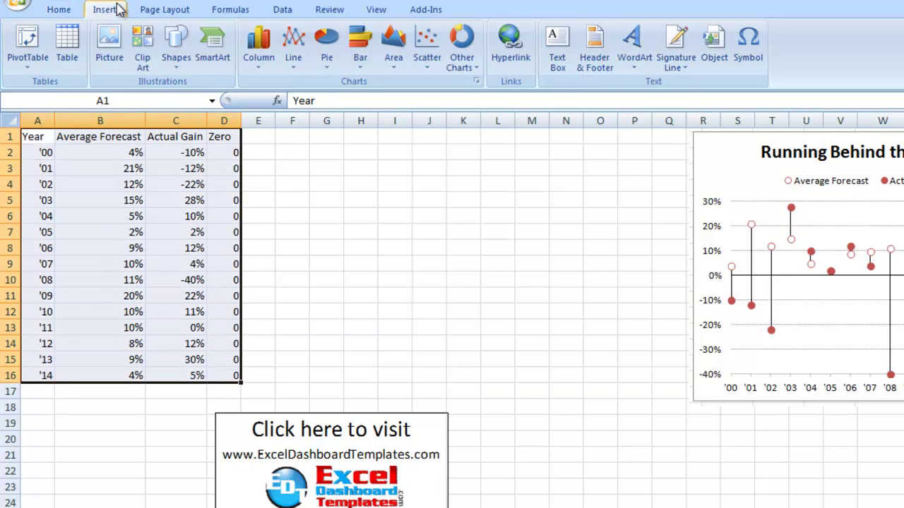
click(298, 51)
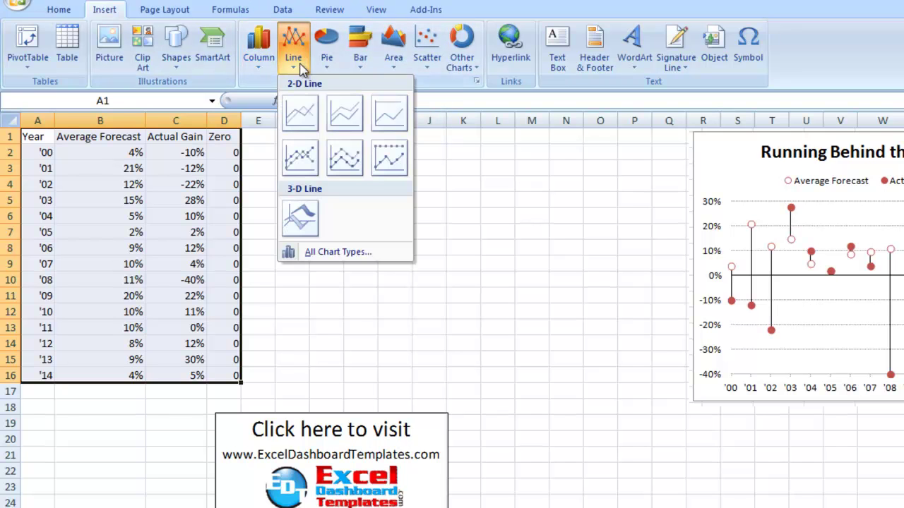
click(299, 155)
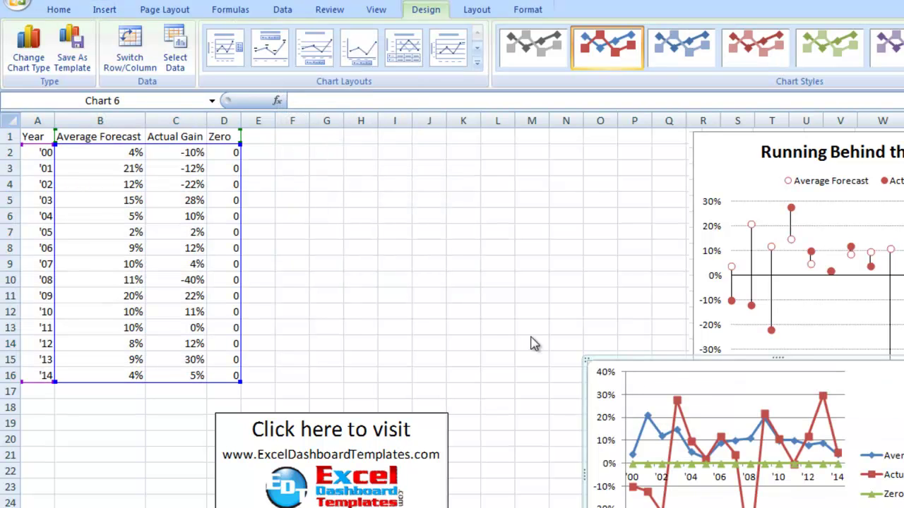
drag(653, 367, 346, 149)
click(560, 484)
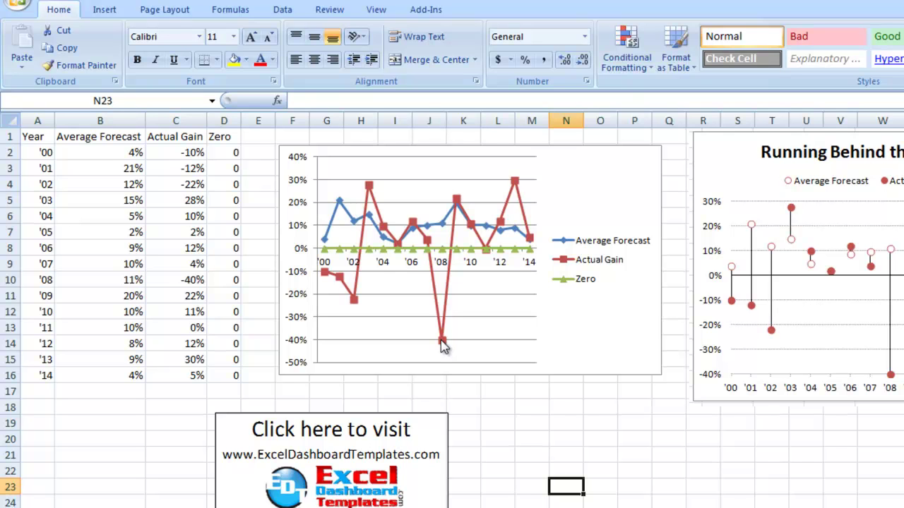
- Add a chart title above the plot of the new line chart
click(583, 202)
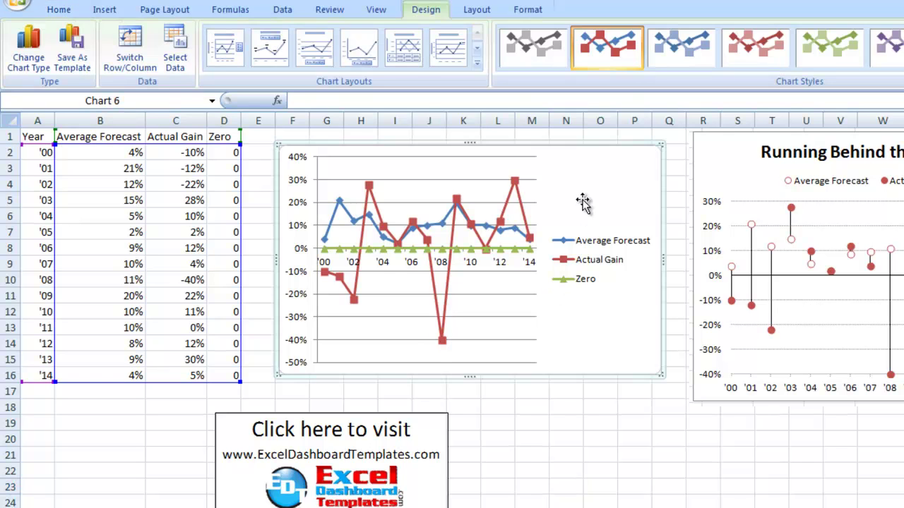
click(477, 12)
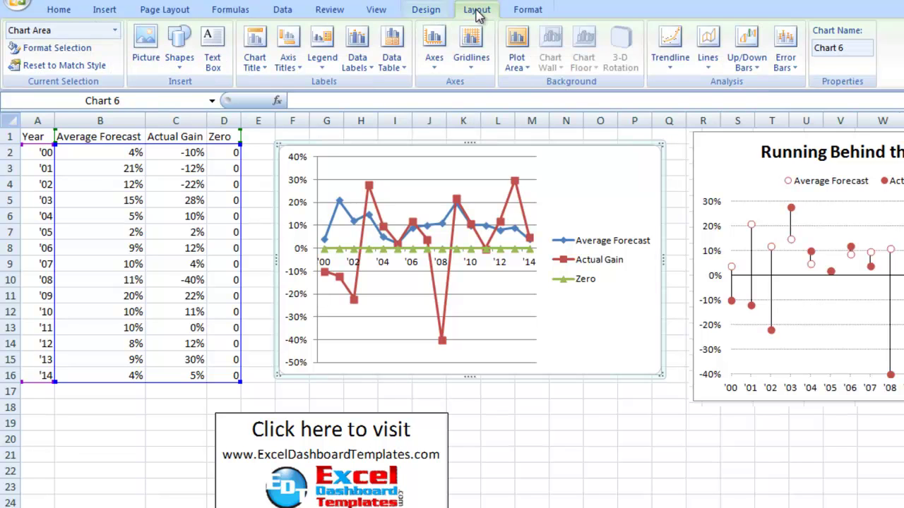
click(263, 66)
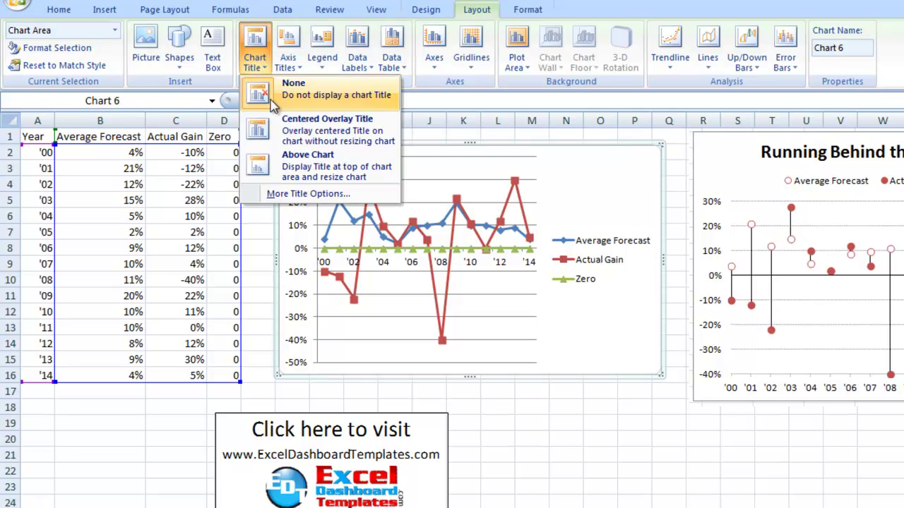
click(286, 166)
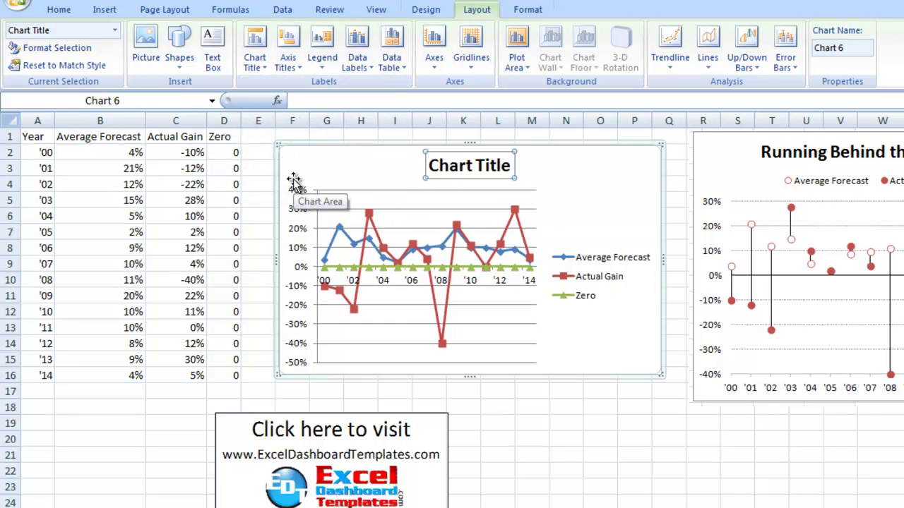
- Replace the placeholder chart title with "Running Behind the Bulls"
text(R)
key(Escape)
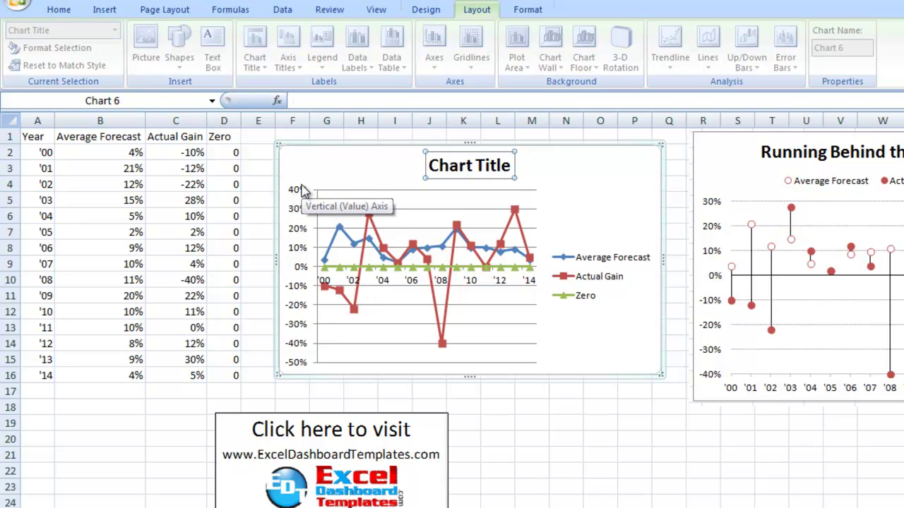
double_click(462, 164)
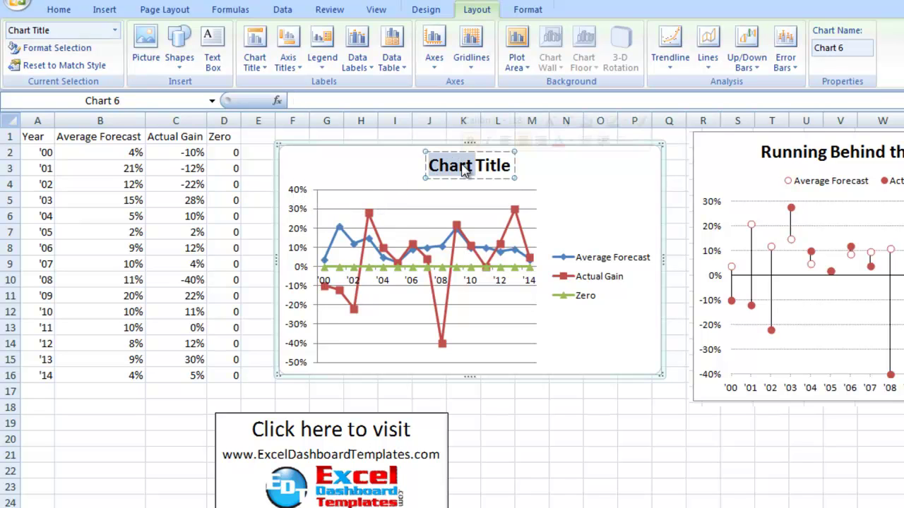
key(Delete)
key(Delete)
key(Delete)
key(Delete)
key(Delete)
key(Delete)
key(Delete)
text(Ru)
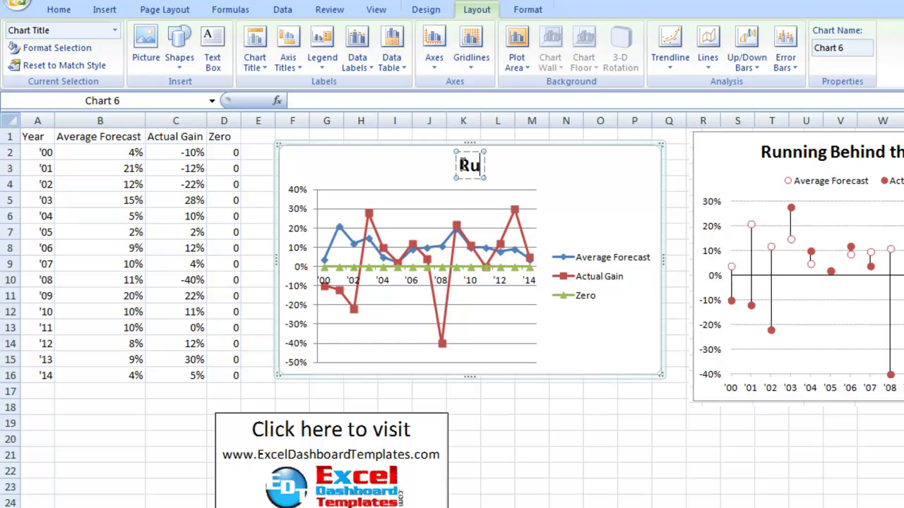
text(nning Behind the Bulls)
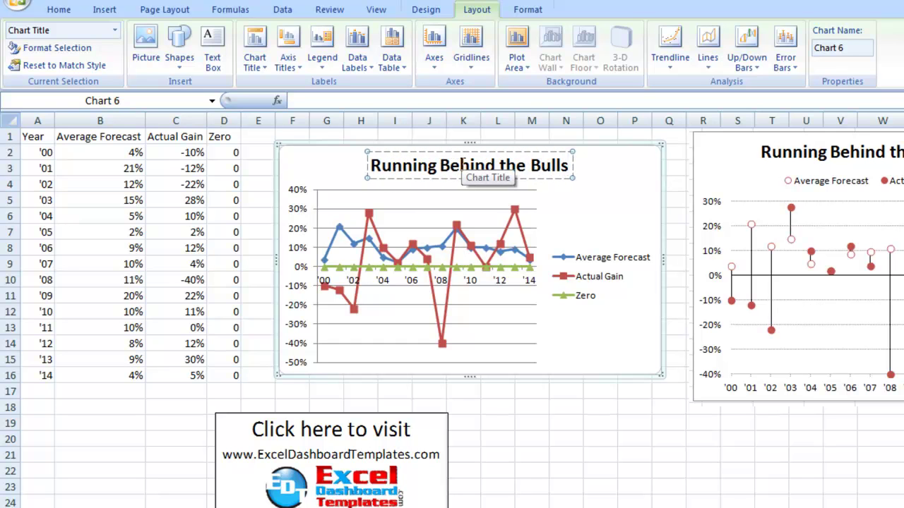
- Show the line chart's legend at the top, under the title
click(595, 258)
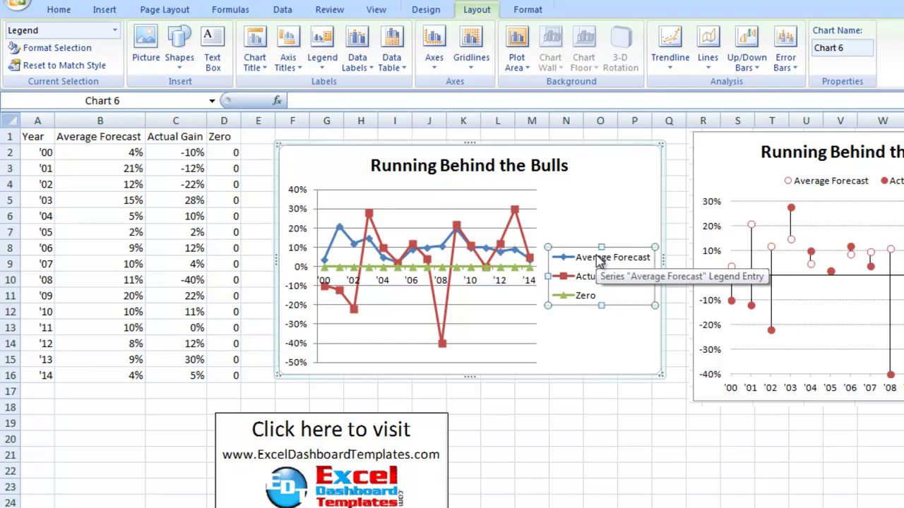
click(336, 61)
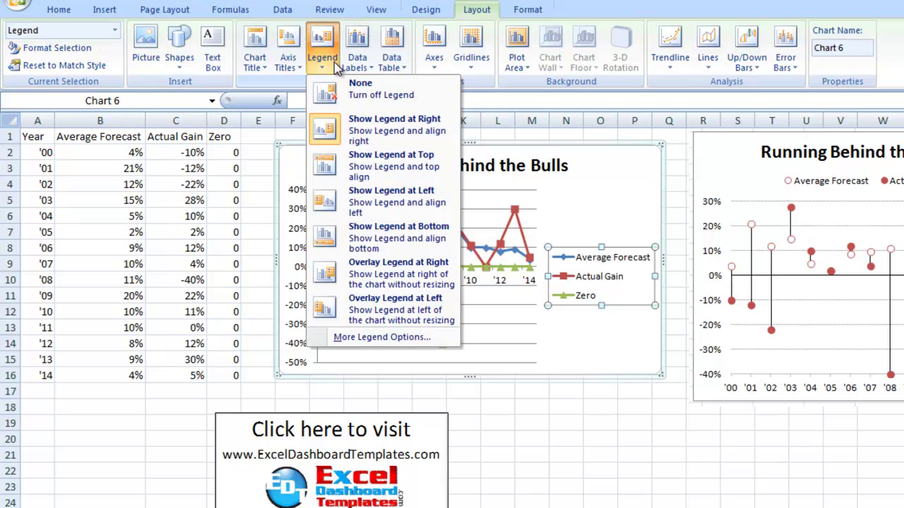
click(360, 176)
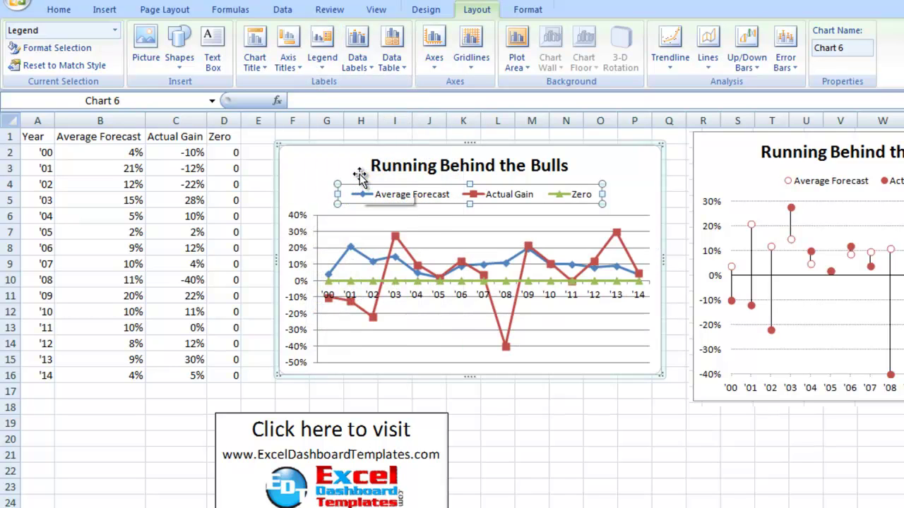
- Delete only the Zero entry from the chart legend, keeping the Zero series plotted
click(583, 196)
click(615, 198)
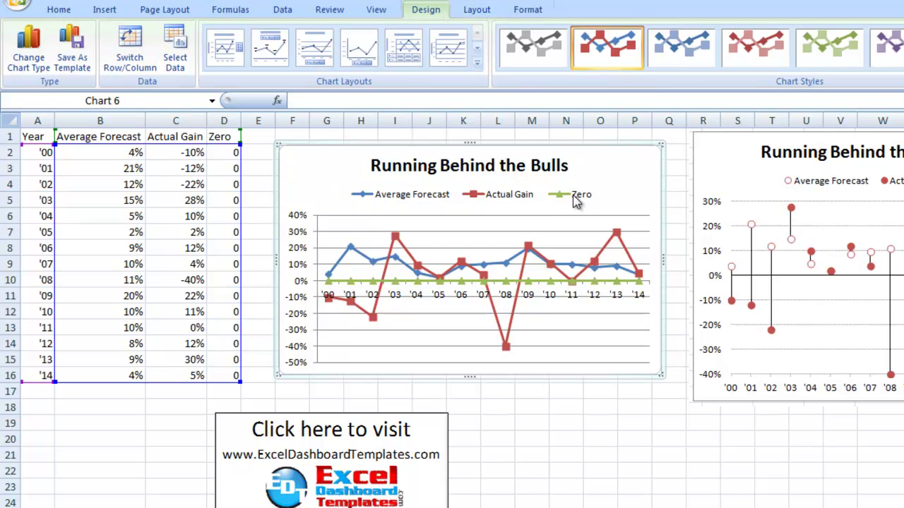
click(576, 202)
click(575, 200)
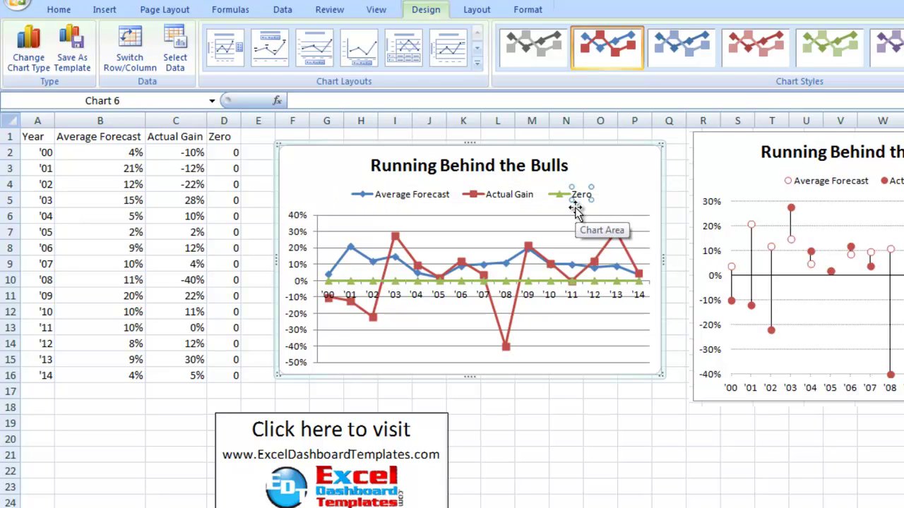
key(Delete)
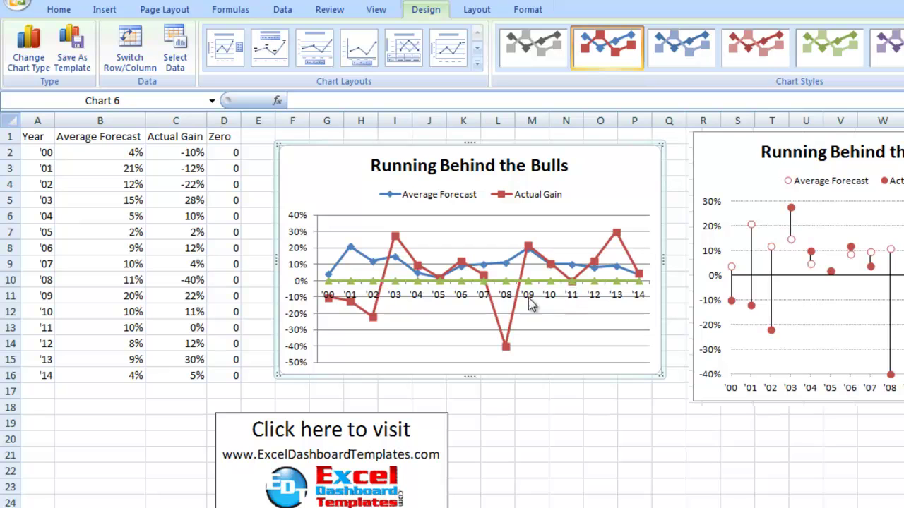
- Fix the vertical axis scale with a minimum of -0.4 and a maximum of 0.3
click(300, 272)
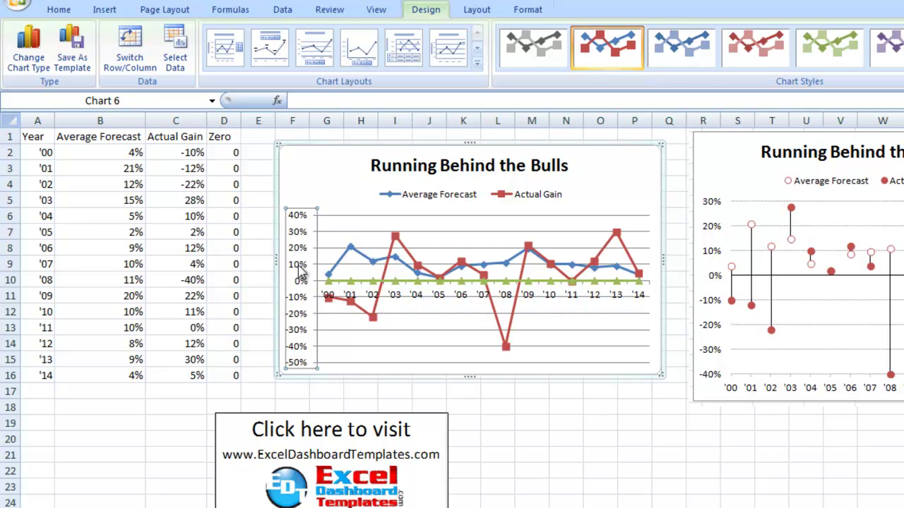
right_click(300, 219)
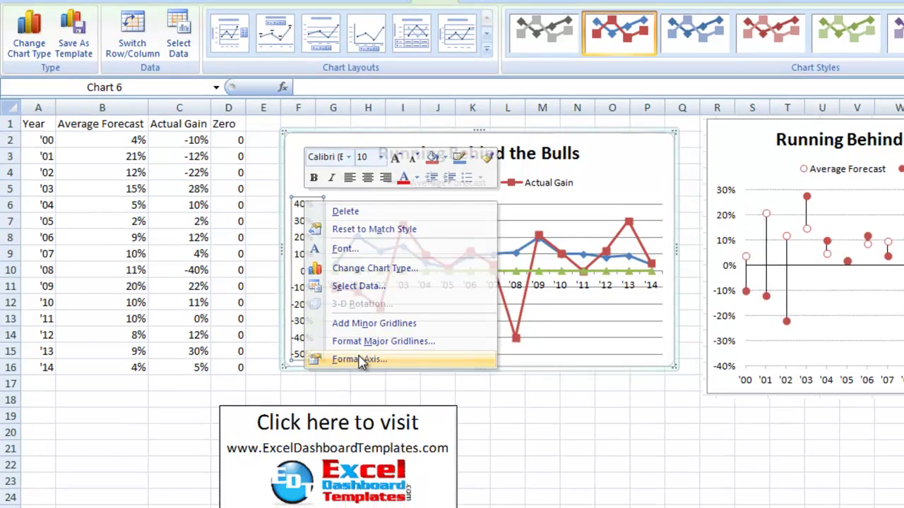
click(353, 368)
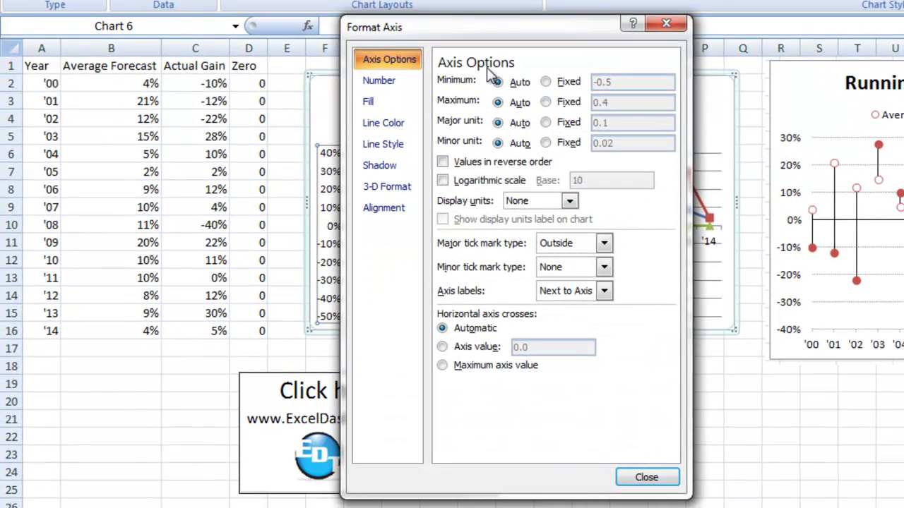
click(547, 82)
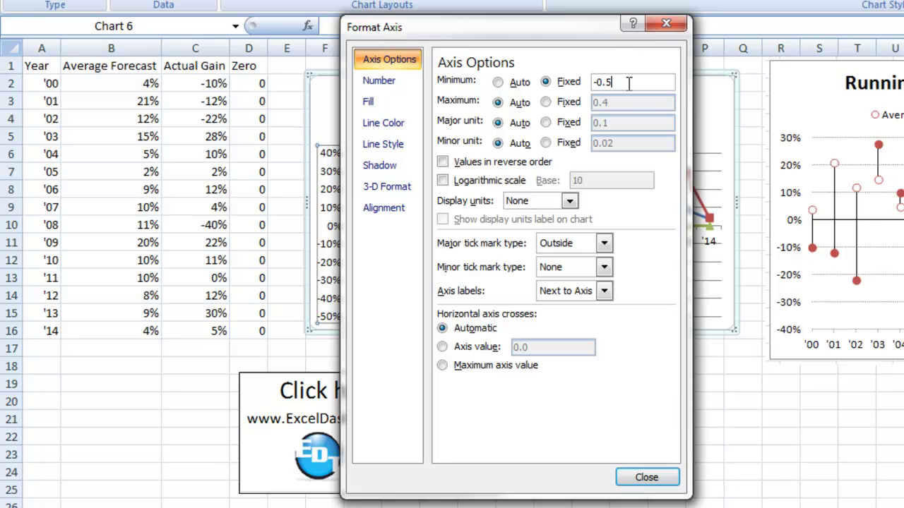
click(568, 103)
click(624, 103)
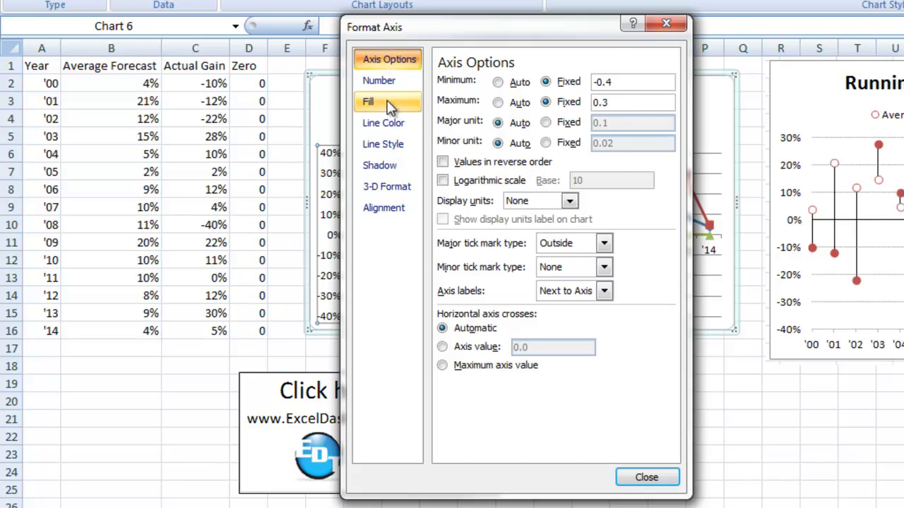
- Set the vertical axis line color to No line
click(385, 120)
click(462, 84)
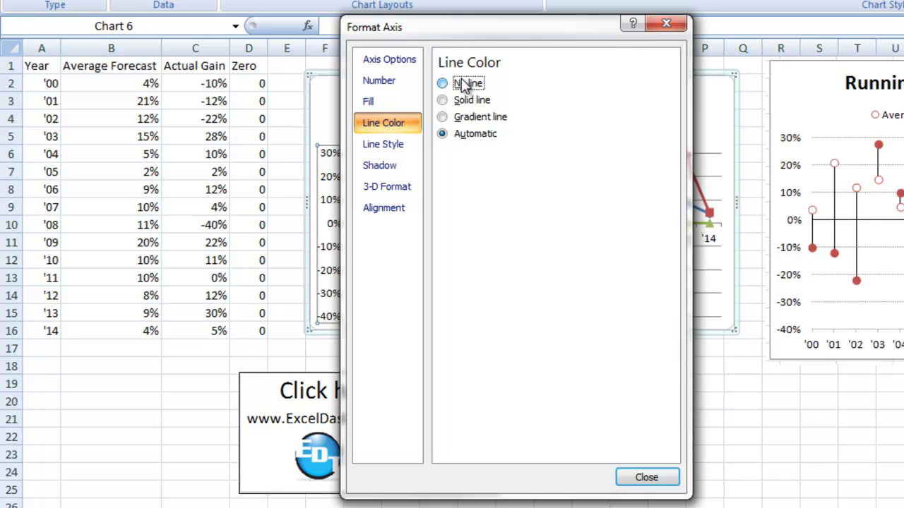
drag(533, 41, 619, 27)
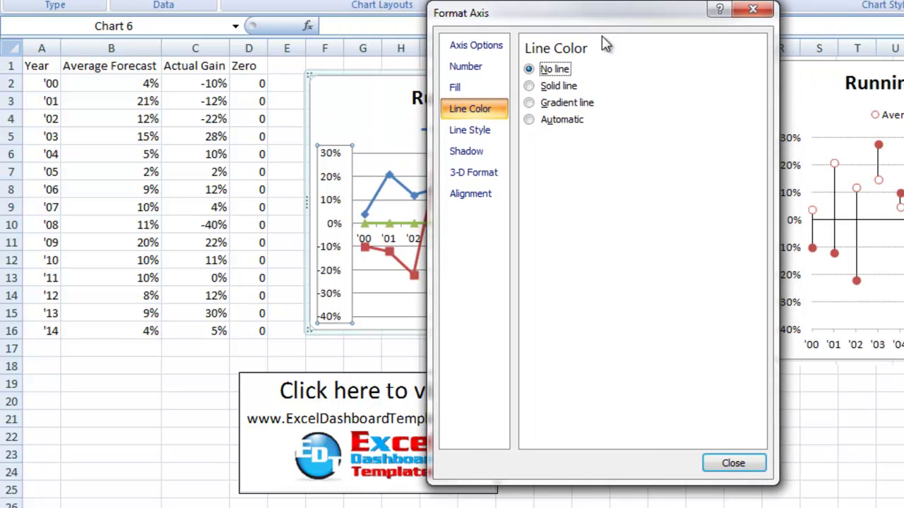
- Make the horizontal axis cross the vertical axis at the value -.4 and finish the axis formatting
click(473, 48)
drag(497, 19, 649, 4)
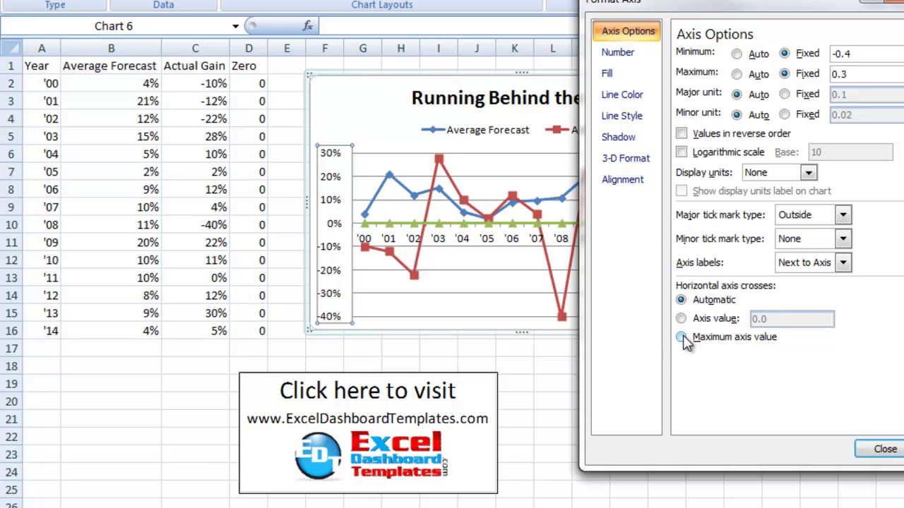
click(715, 339)
click(708, 321)
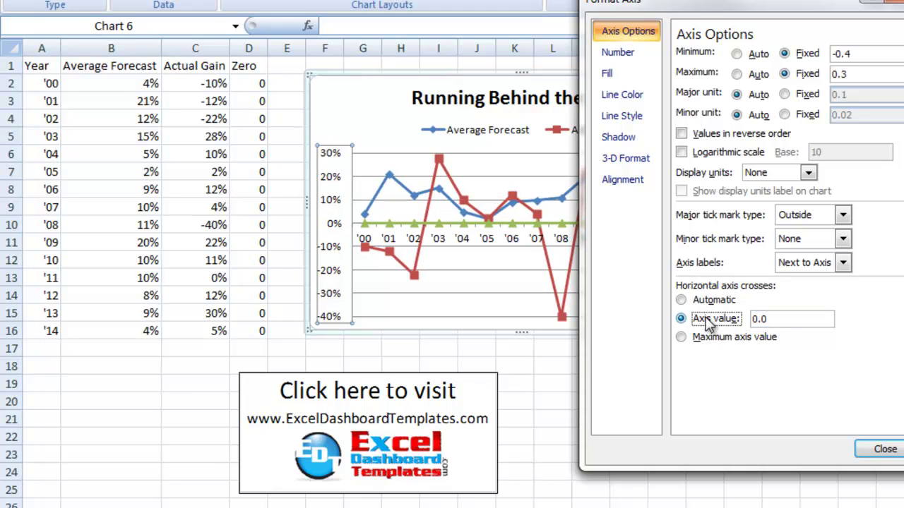
double_click(773, 318)
click(866, 73)
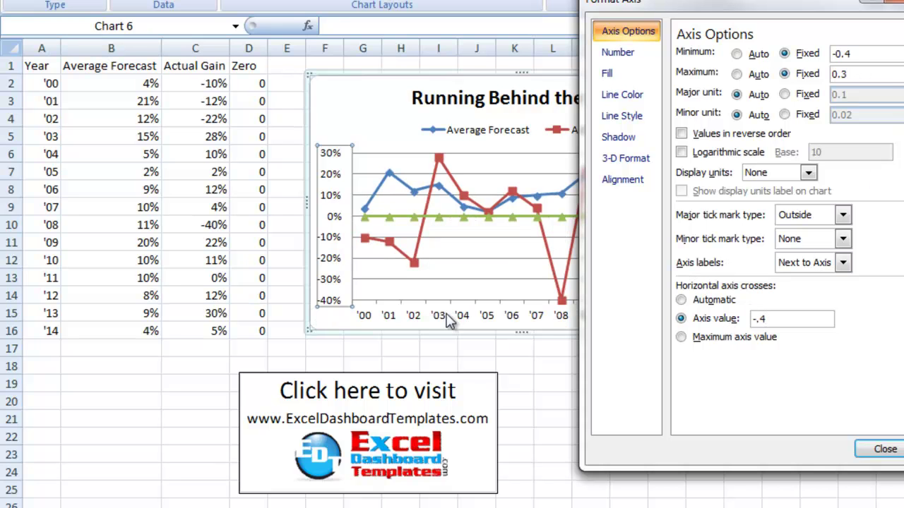
click(881, 449)
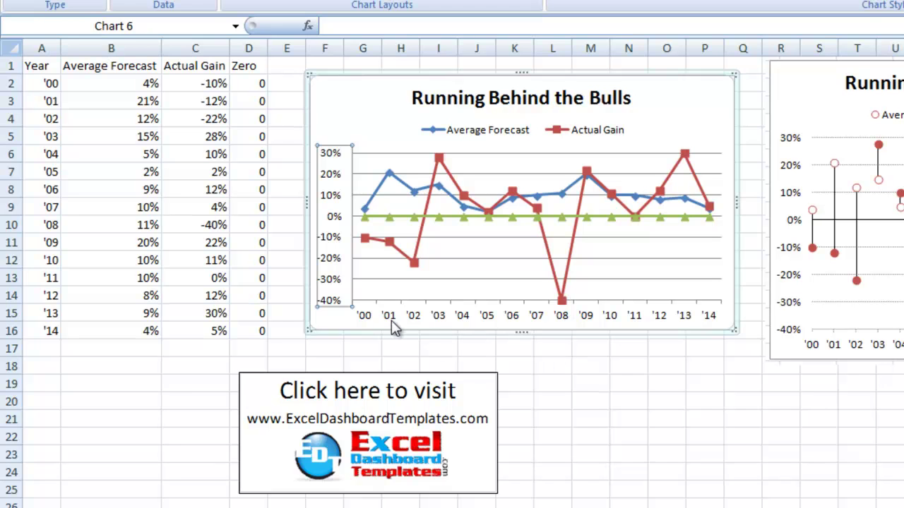
- Give the chart's major gridlines the finest dotted dash type and a line width of 0
click(464, 239)
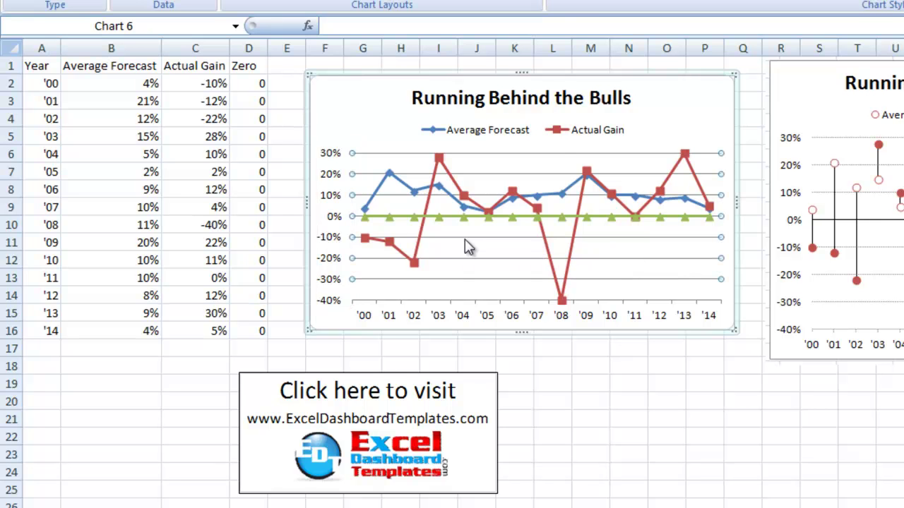
double_click(465, 238)
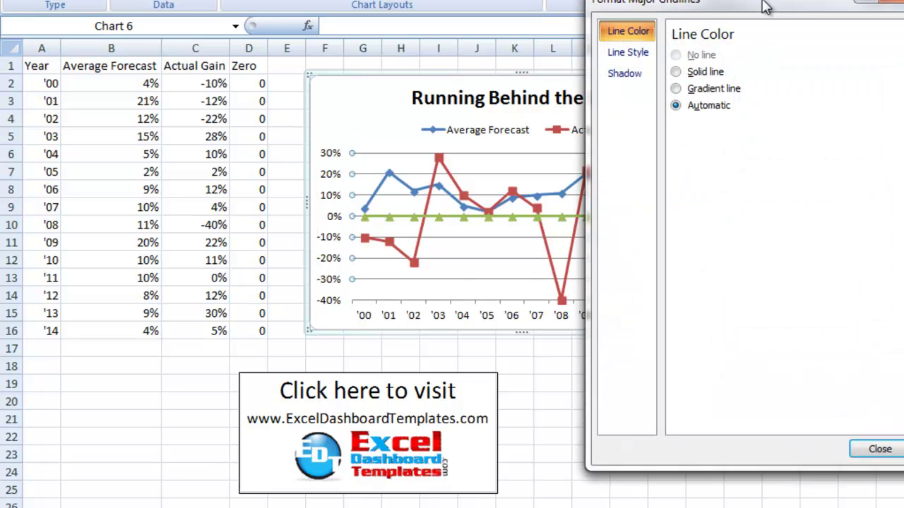
drag(766, 7, 633, 33)
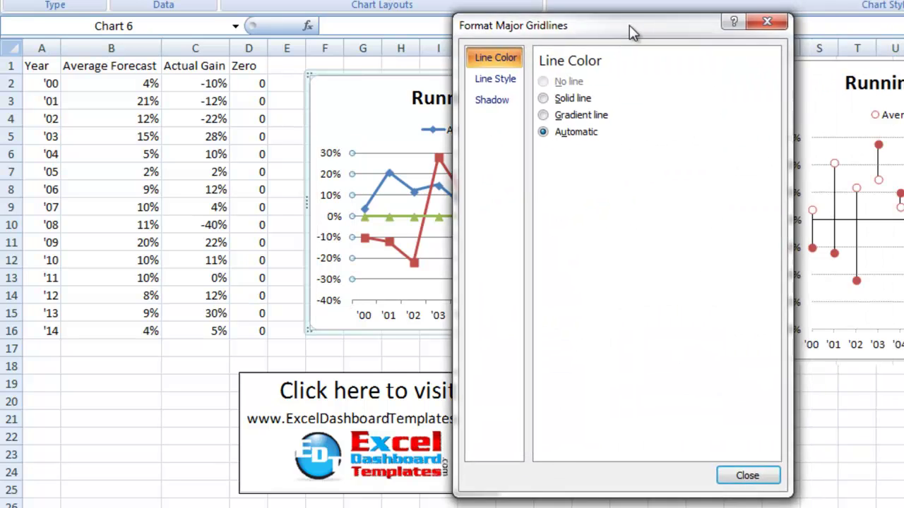
click(484, 82)
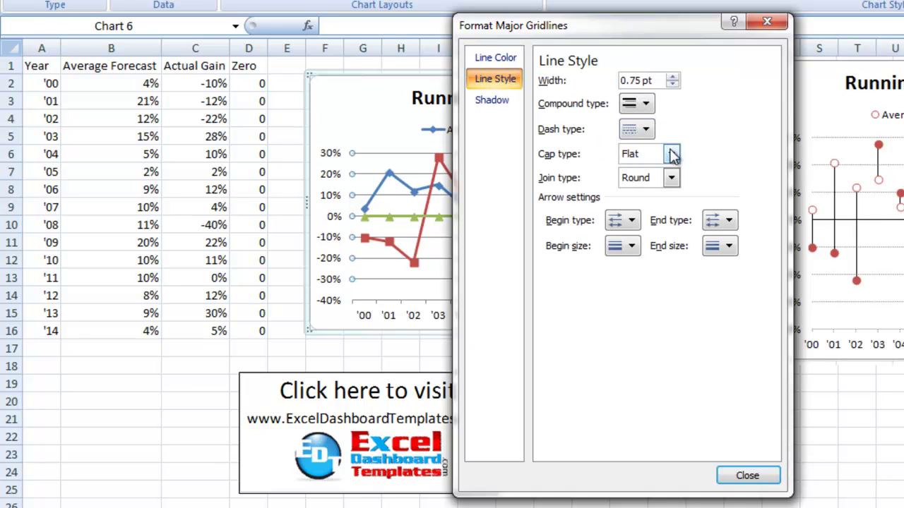
click(645, 129)
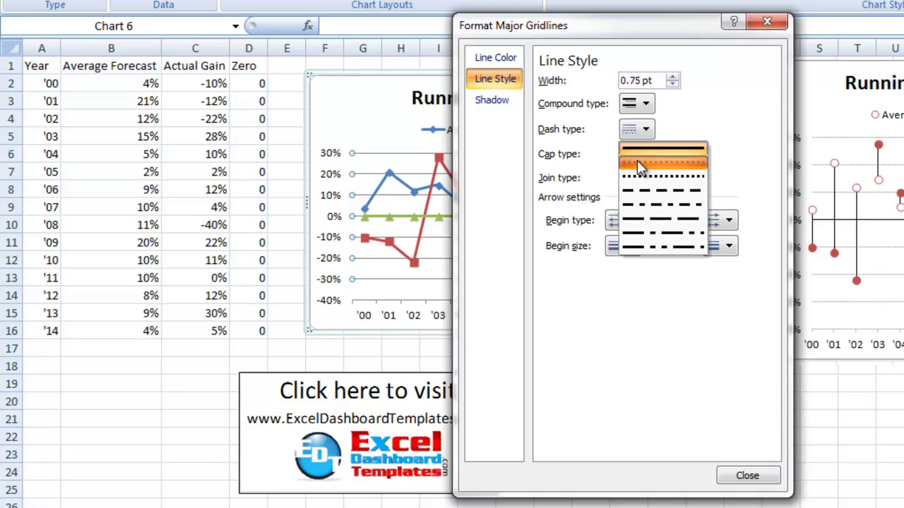
click(637, 163)
drag(657, 80, 603, 80)
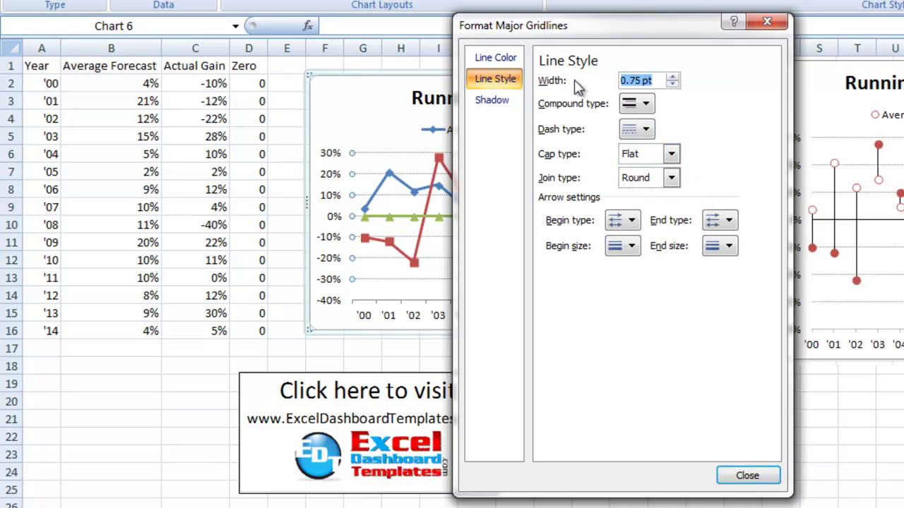
text(0)
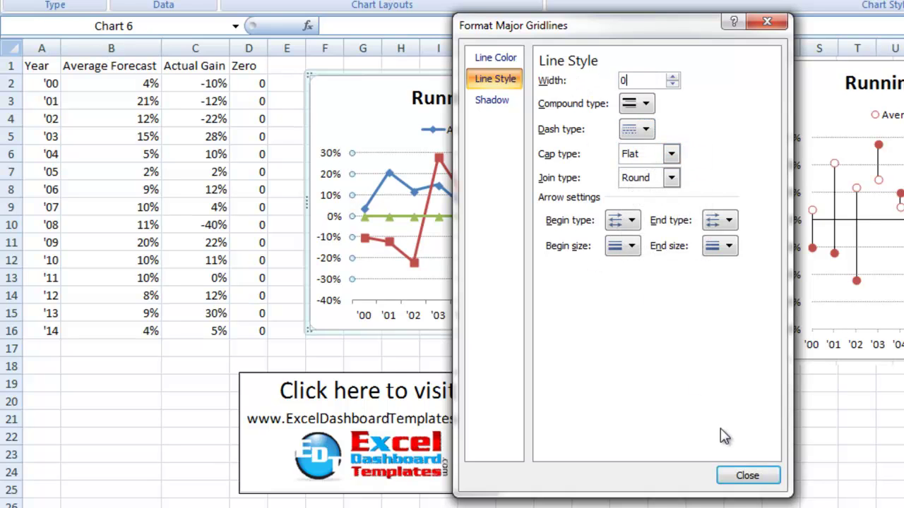
- Color the major gridlines solid black, finish formatting them and deselect the chart
click(486, 62)
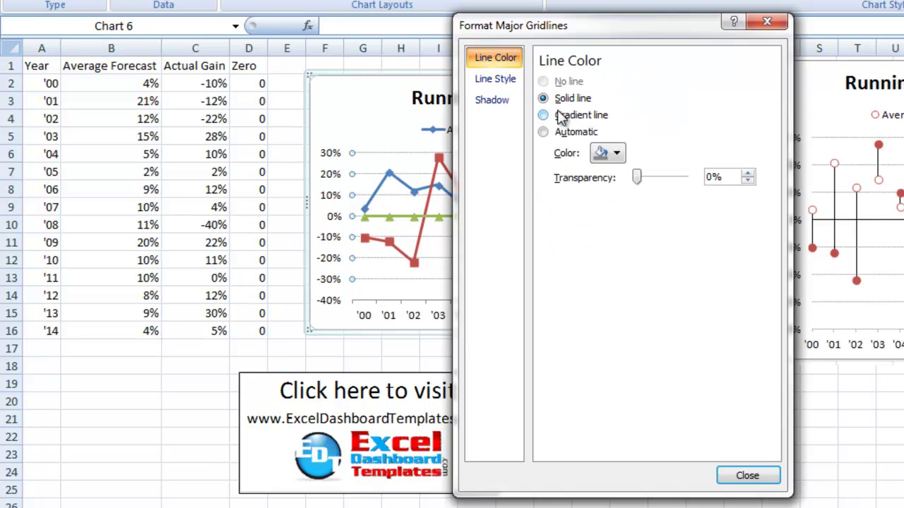
click(601, 153)
click(610, 191)
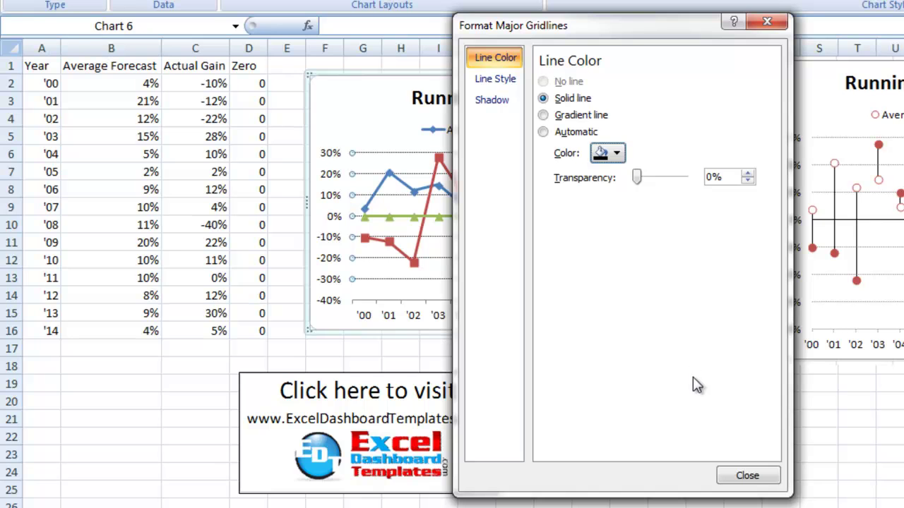
click(747, 478)
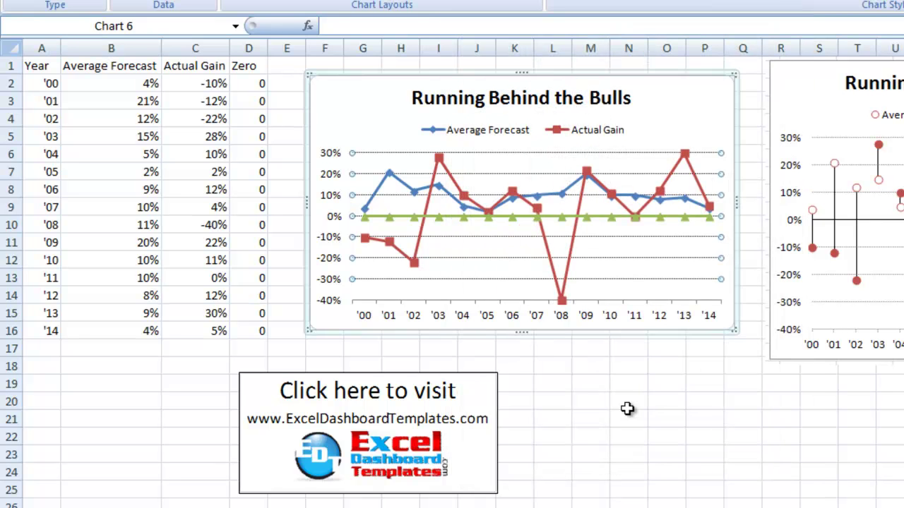
click(627, 408)
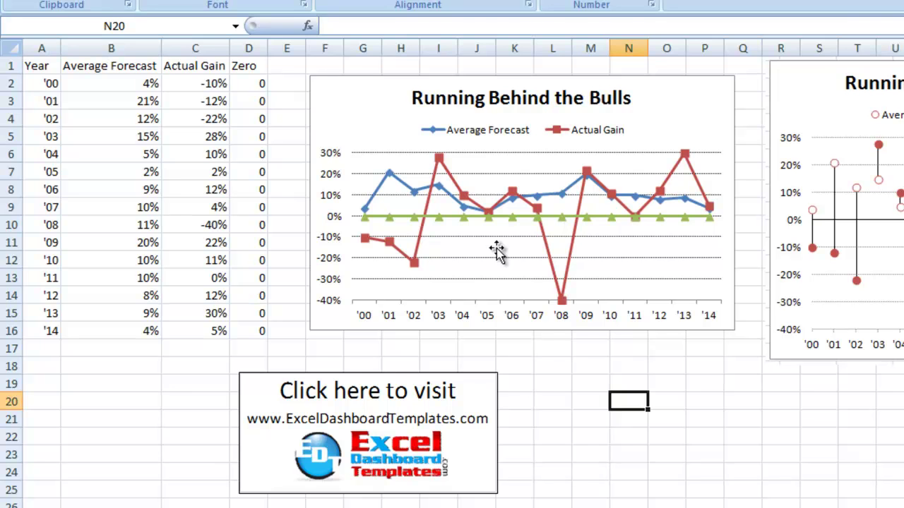
- Set the marker type of the Zero series to None
click(440, 221)
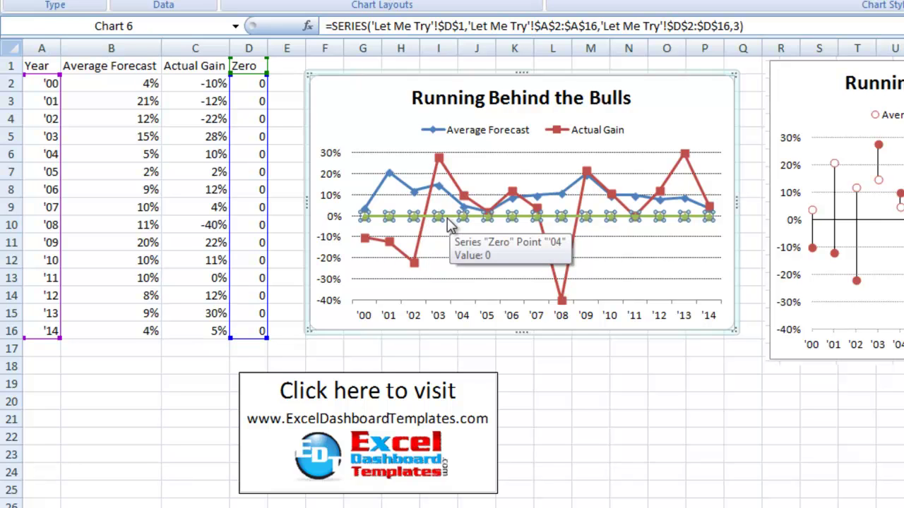
right_click(443, 218)
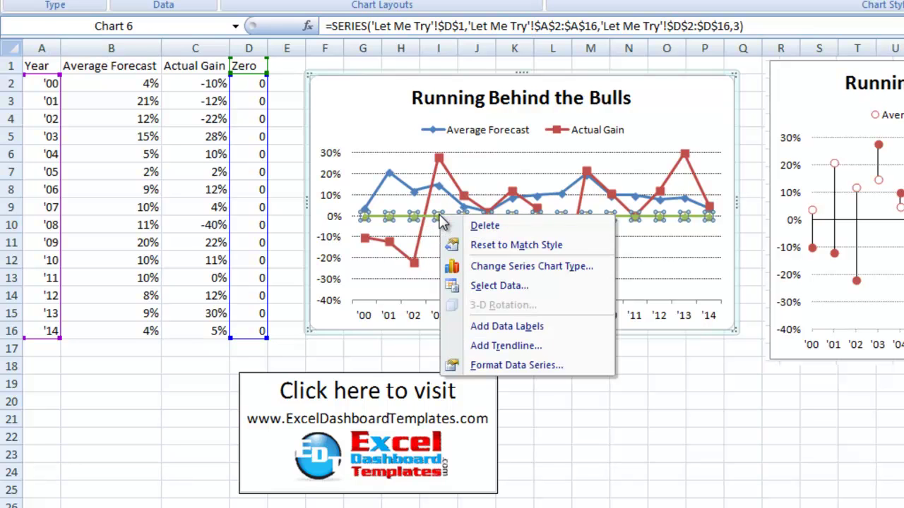
click(476, 365)
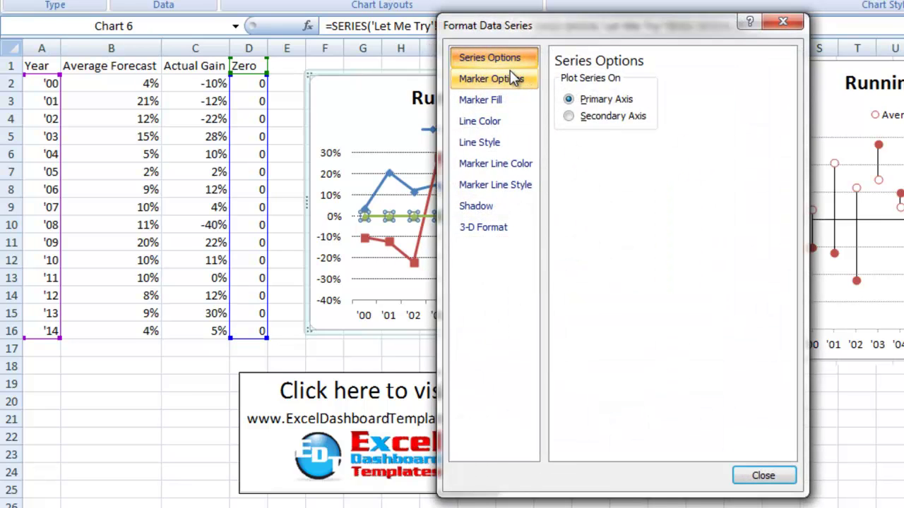
click(512, 78)
click(586, 118)
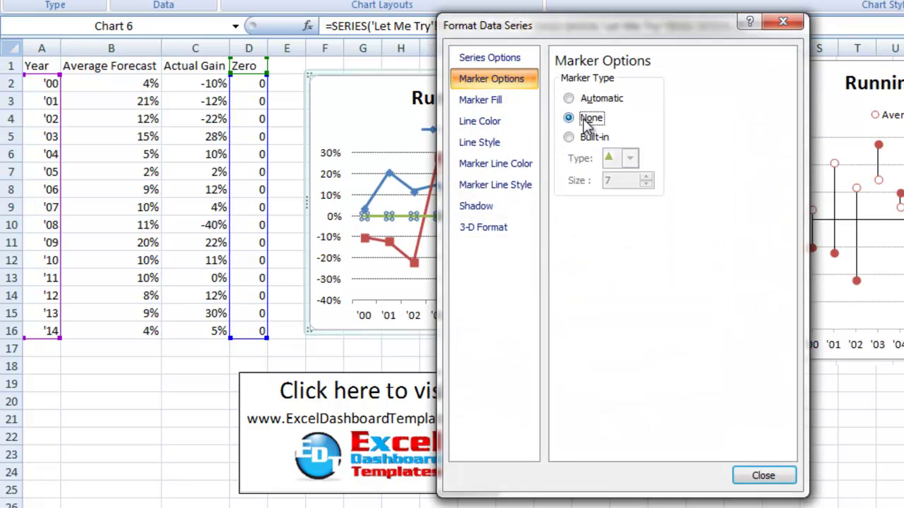
- Set the line of the Zero series to solid black
click(530, 121)
click(576, 100)
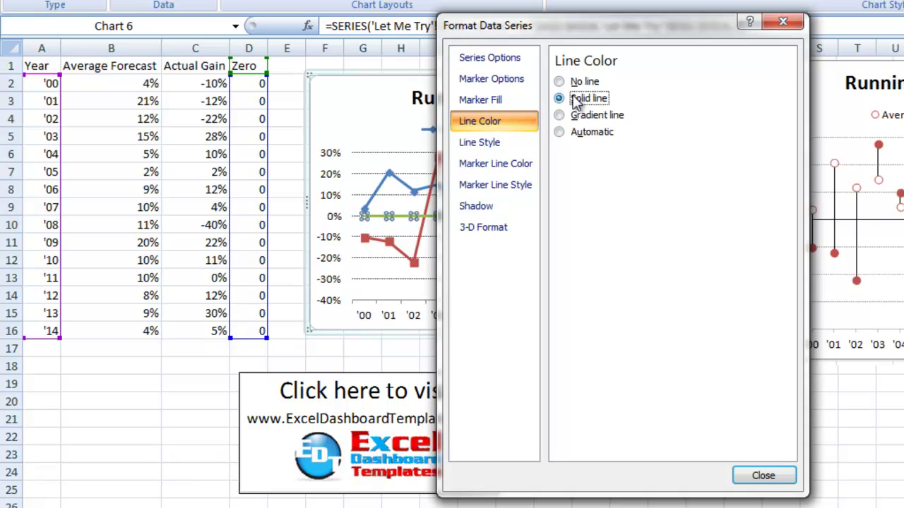
click(623, 154)
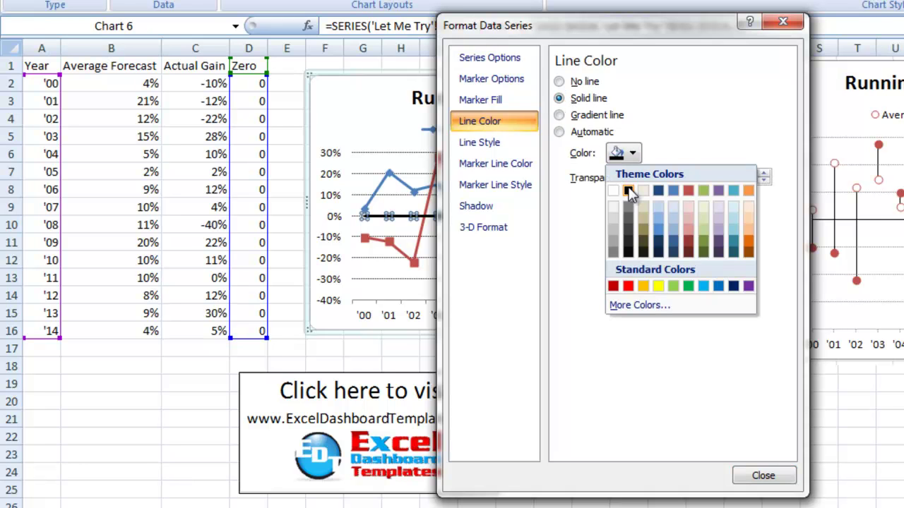
click(628, 191)
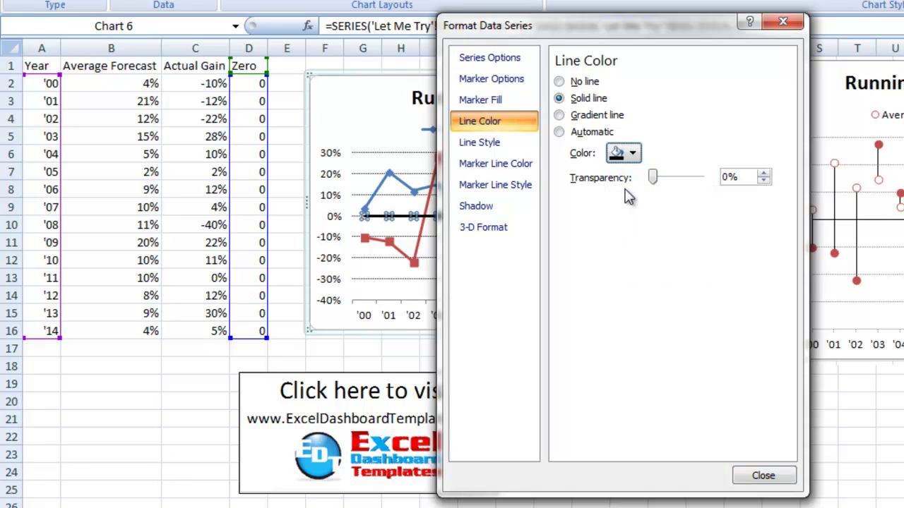
- Set the Zero series line width to 0, finish its formatting and deselect the chart
click(512, 143)
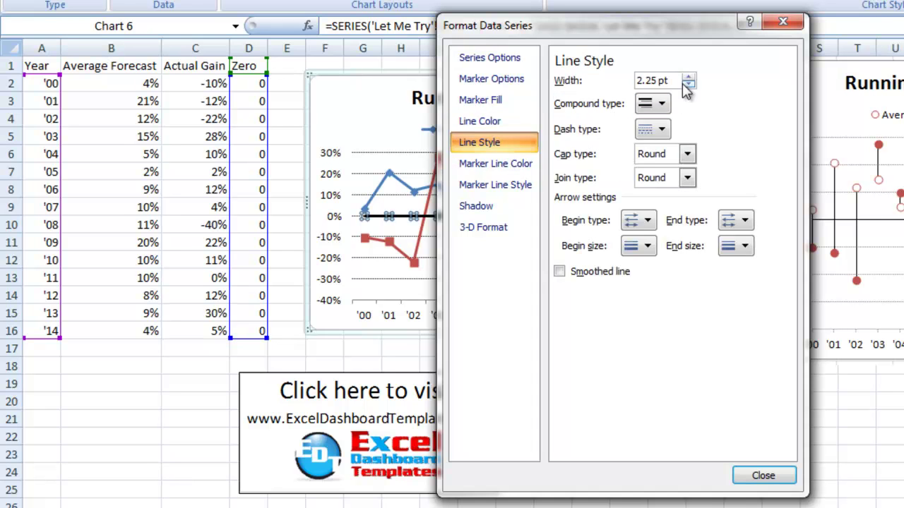
drag(673, 81, 593, 82)
text(0)
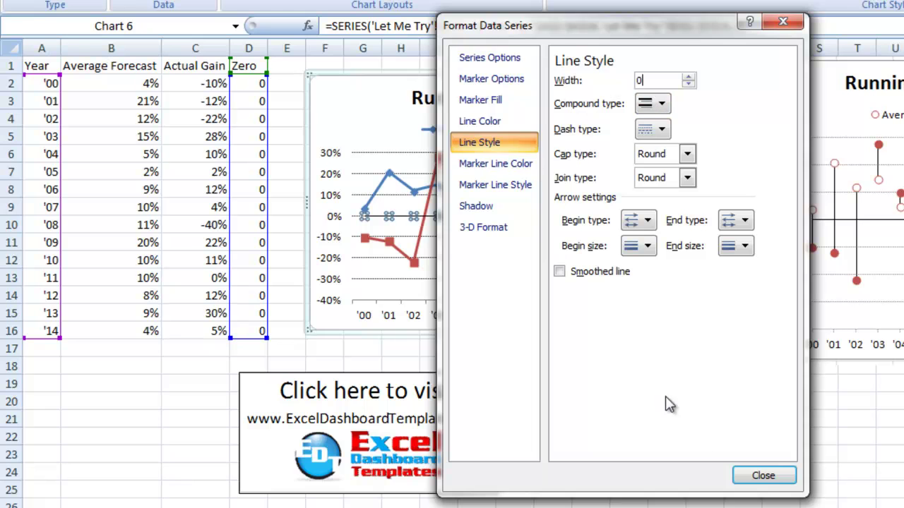
click(763, 475)
click(627, 401)
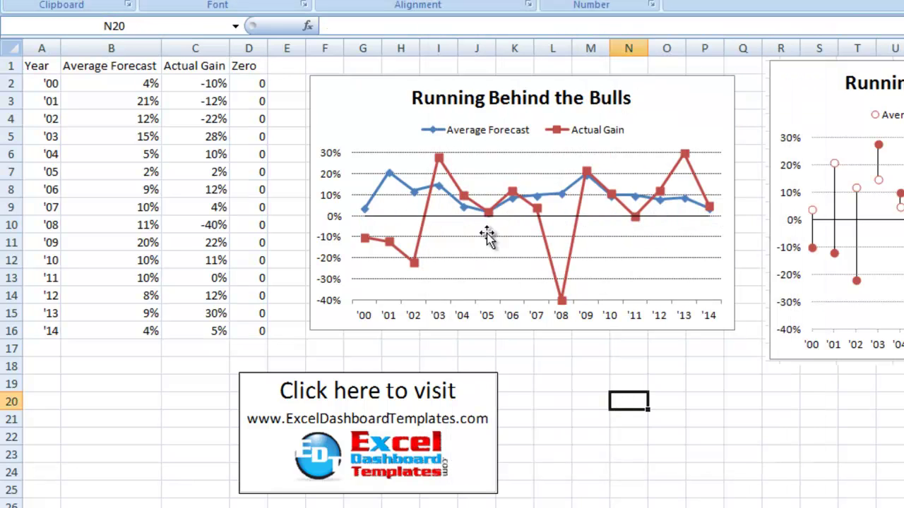
- Plot the Zero series on the secondary axis and delete the secondary vertical axis from the chart
click(446, 217)
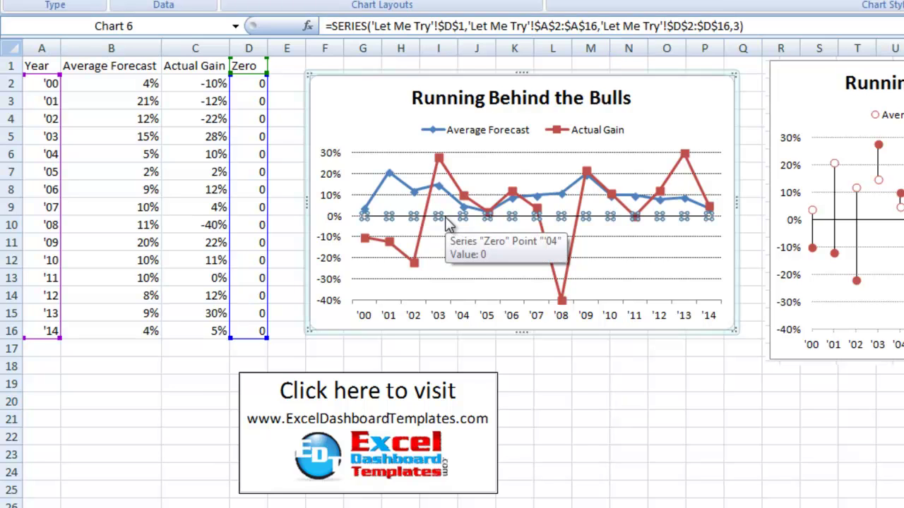
right_click(446, 222)
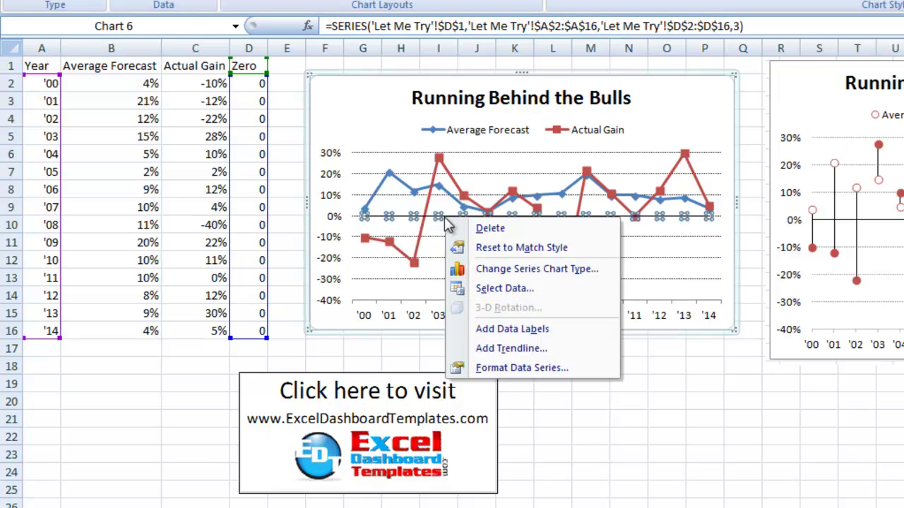
click(486, 370)
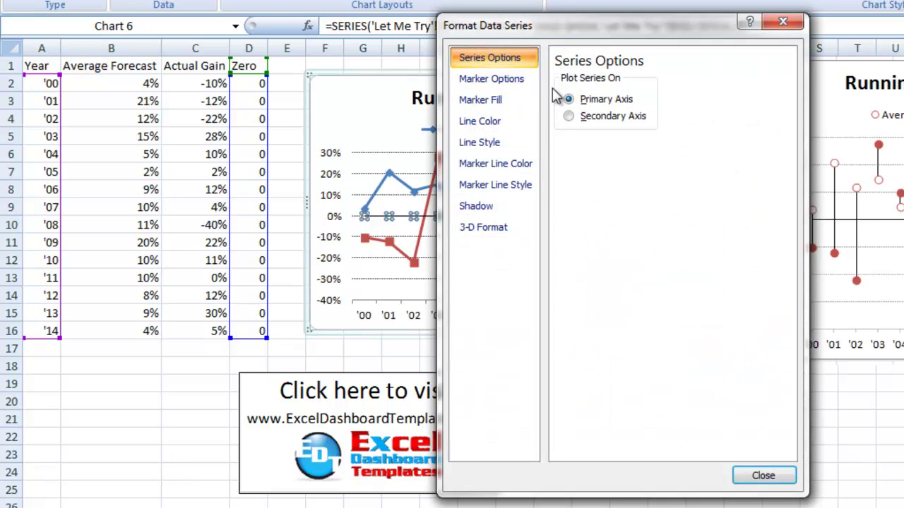
click(581, 122)
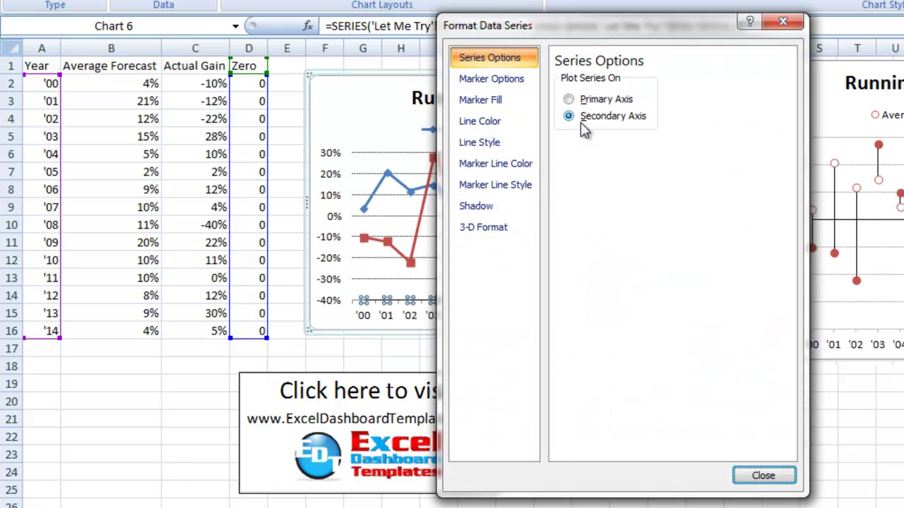
click(777, 477)
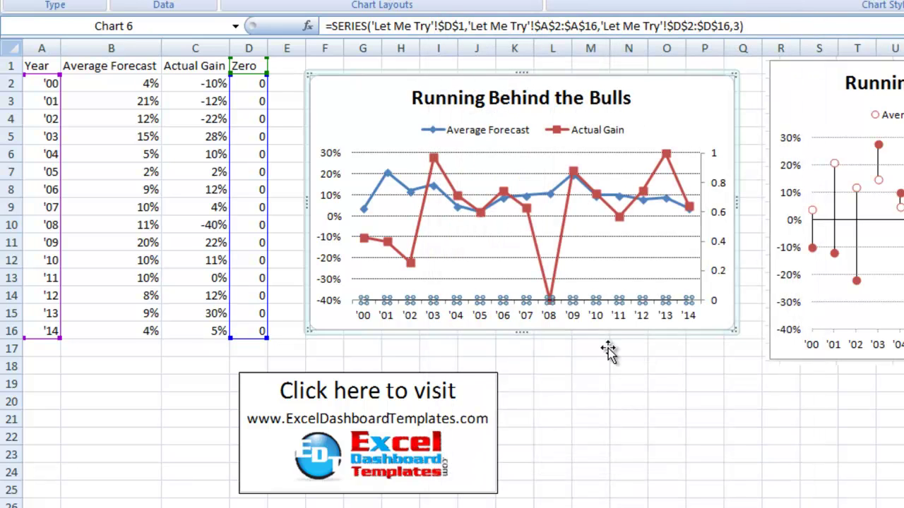
click(717, 190)
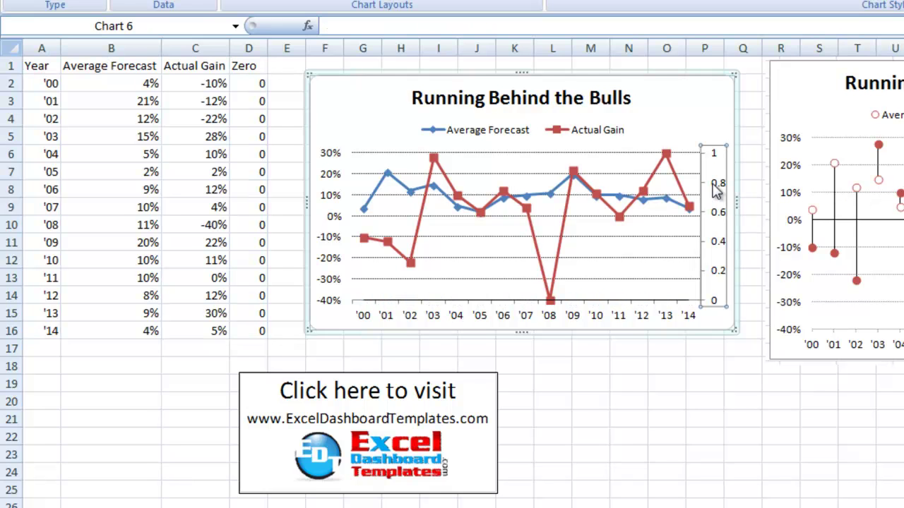
key(Delete)
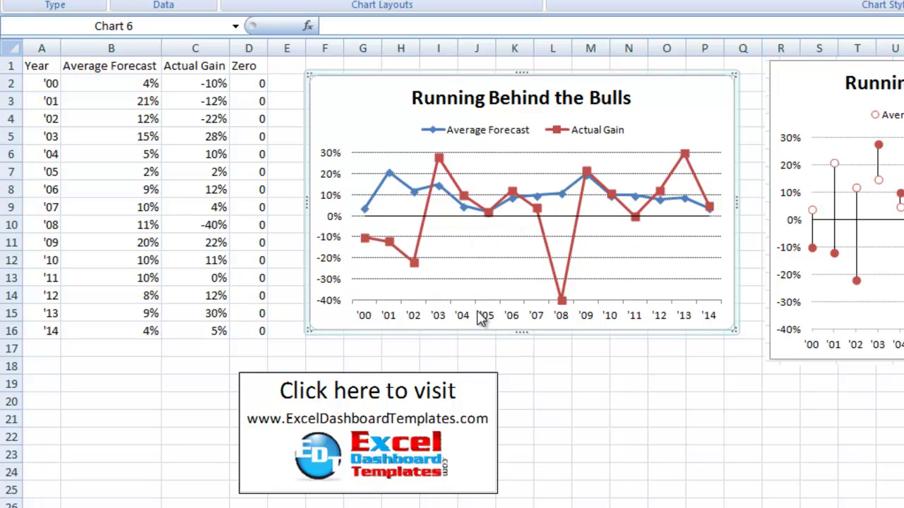
- Set the horizontal year axis to be positioned on tick marks
click(438, 319)
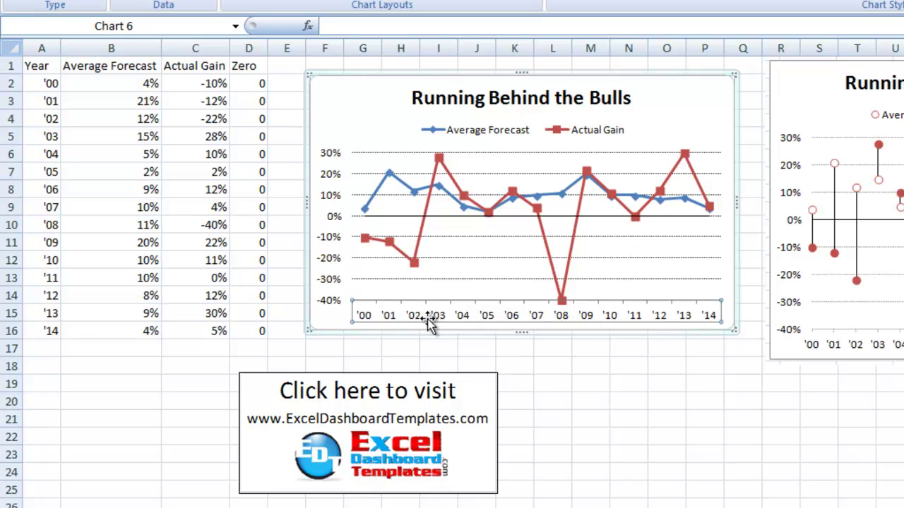
right_click(413, 319)
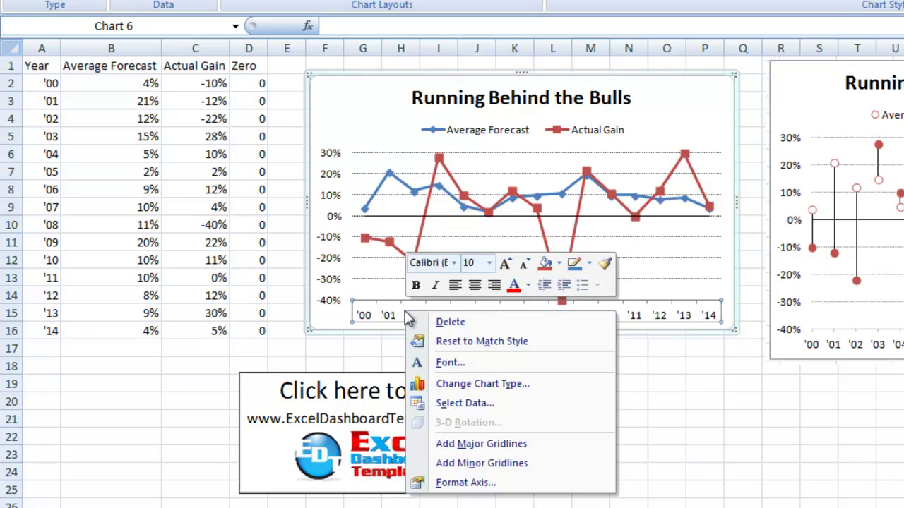
click(456, 481)
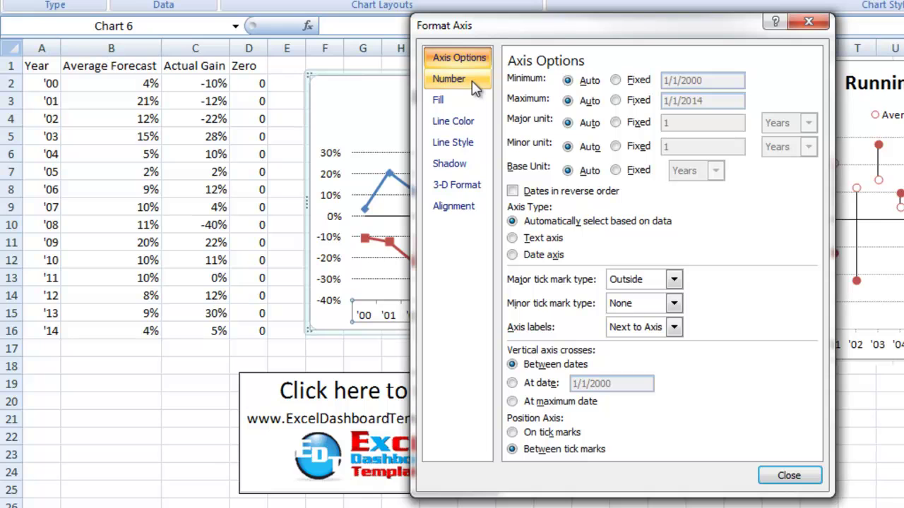
click(544, 436)
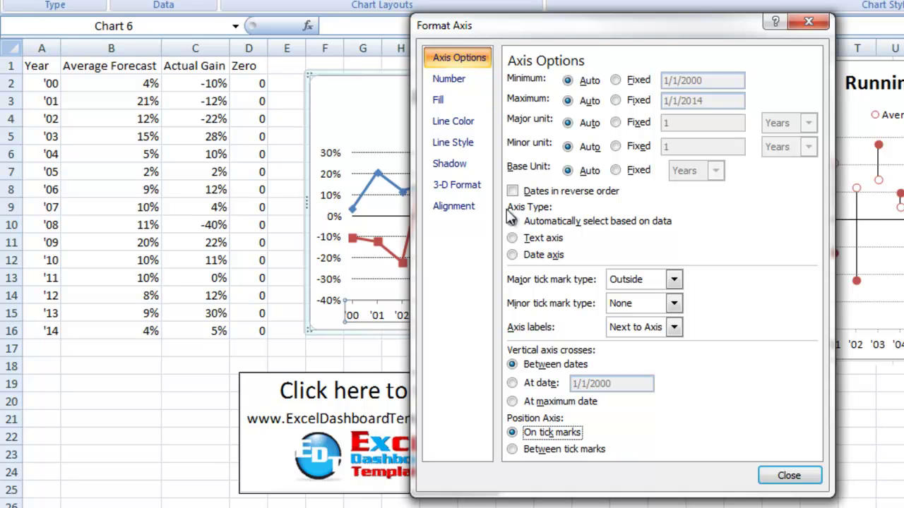
- Set the year axis line's dash type to round dots, finish formatting it and deselect the chart
click(463, 120)
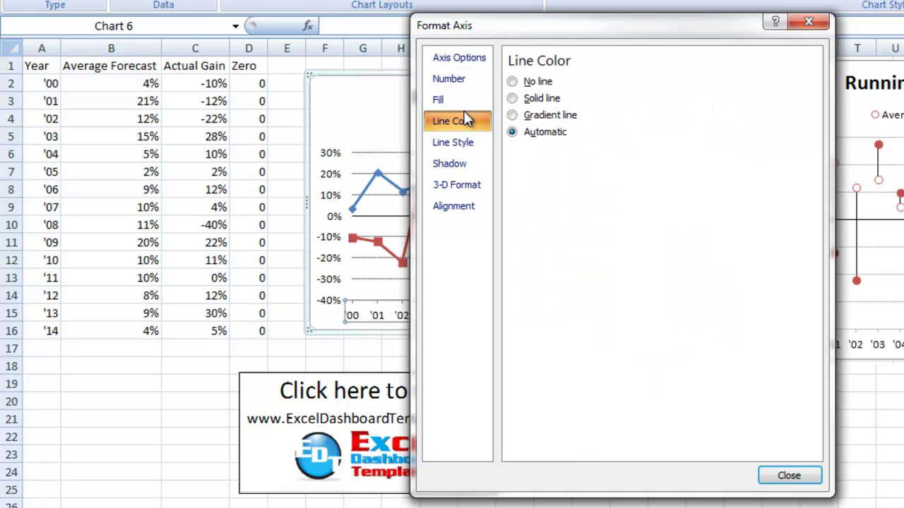
click(465, 144)
click(615, 132)
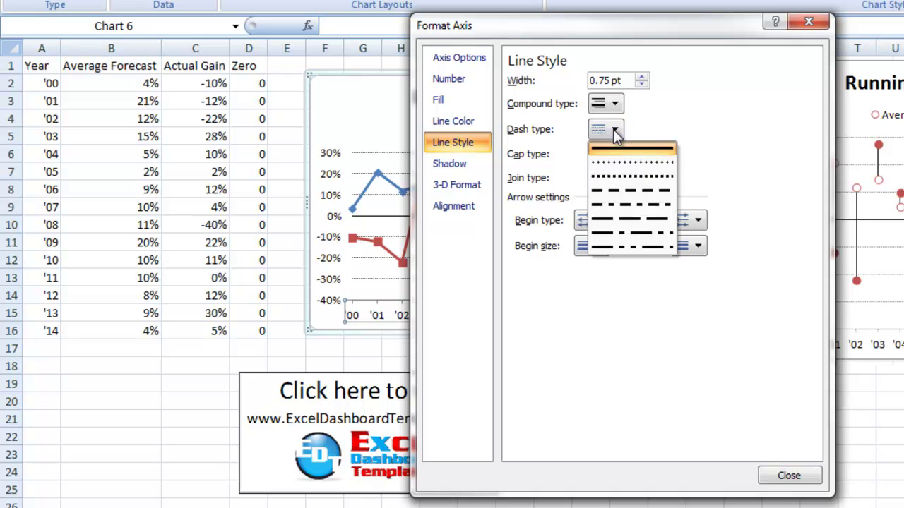
click(618, 163)
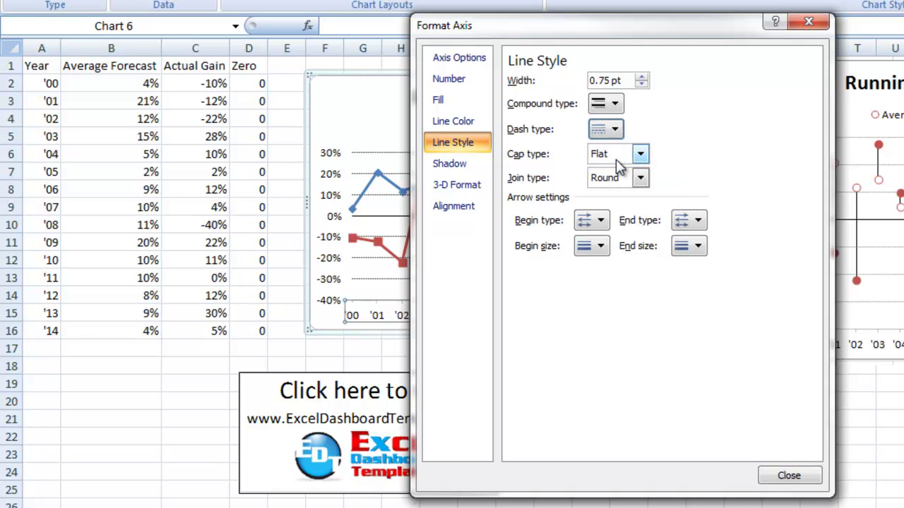
click(765, 471)
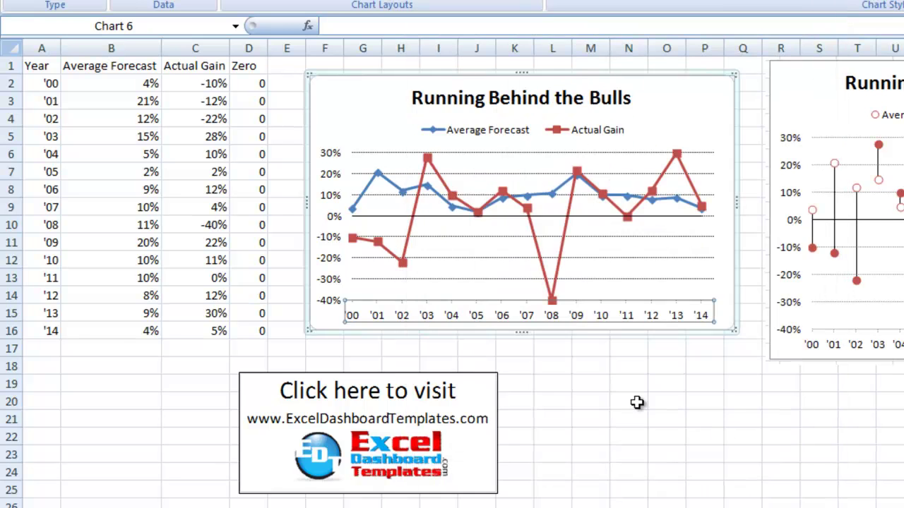
click(637, 403)
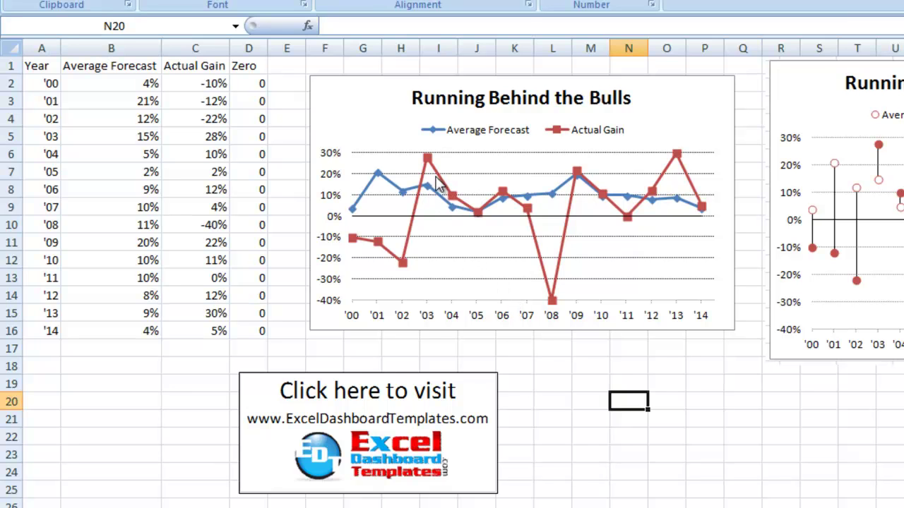
- Set the Actual Gain series markers to the built-in circle type
click(843, 175)
click(437, 177)
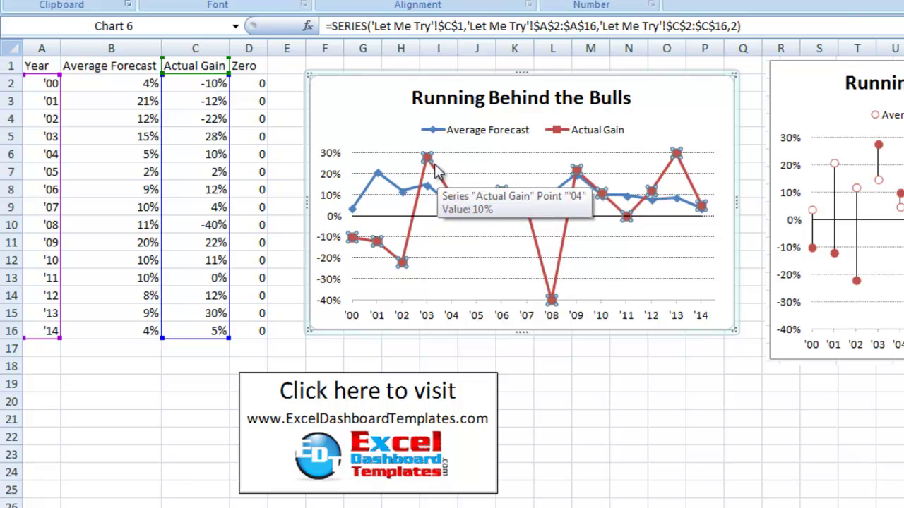
right_click(428, 162)
click(483, 312)
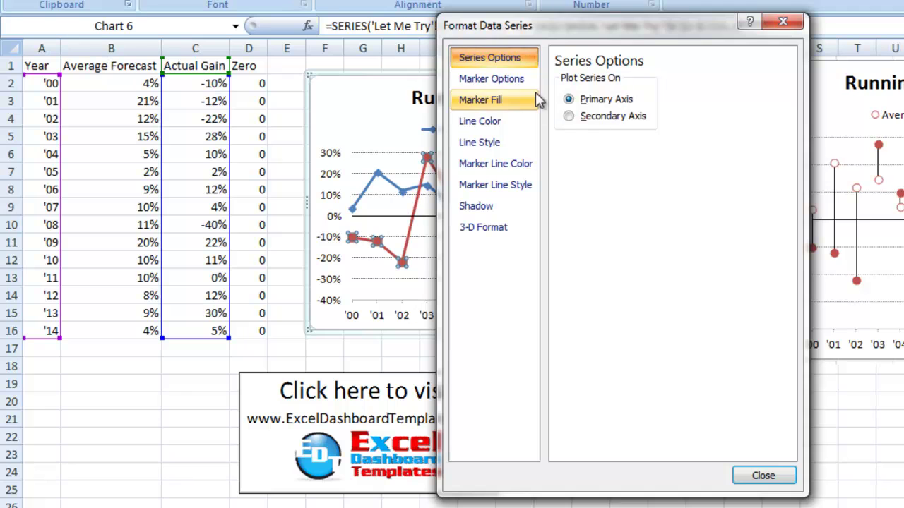
click(512, 79)
click(569, 137)
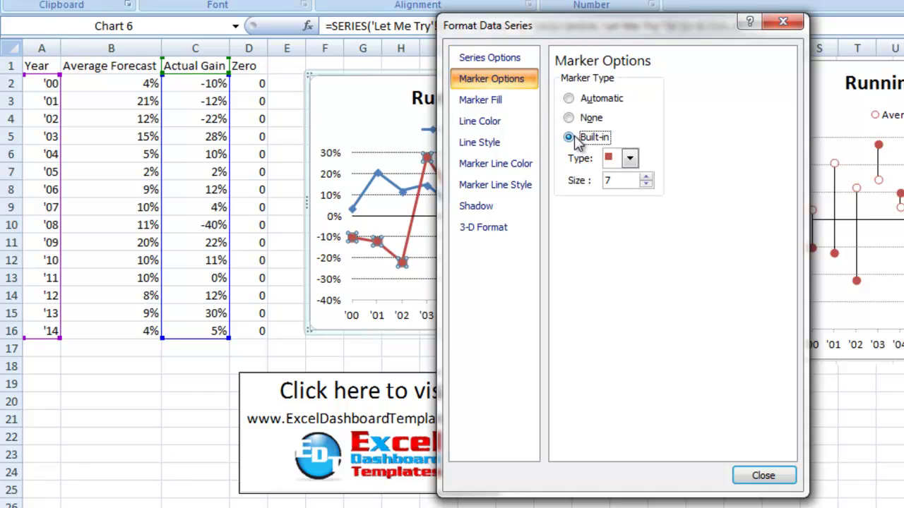
click(627, 159)
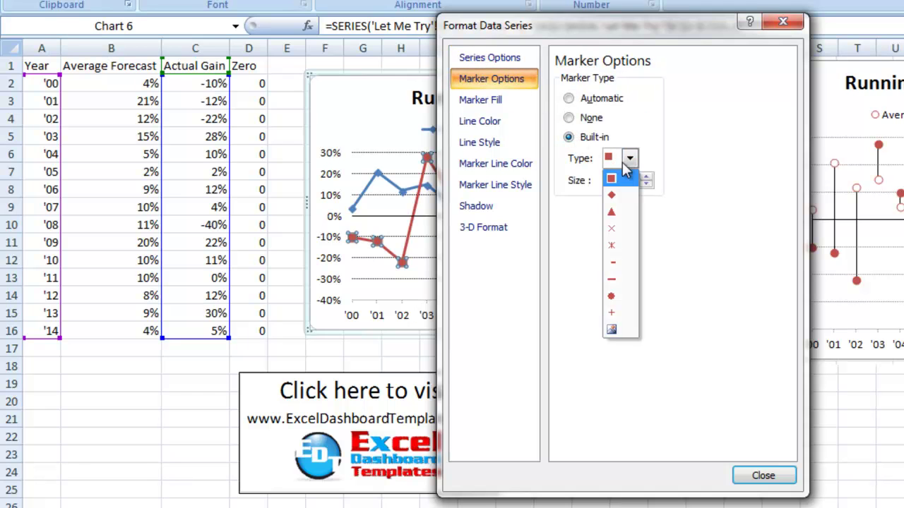
click(620, 298)
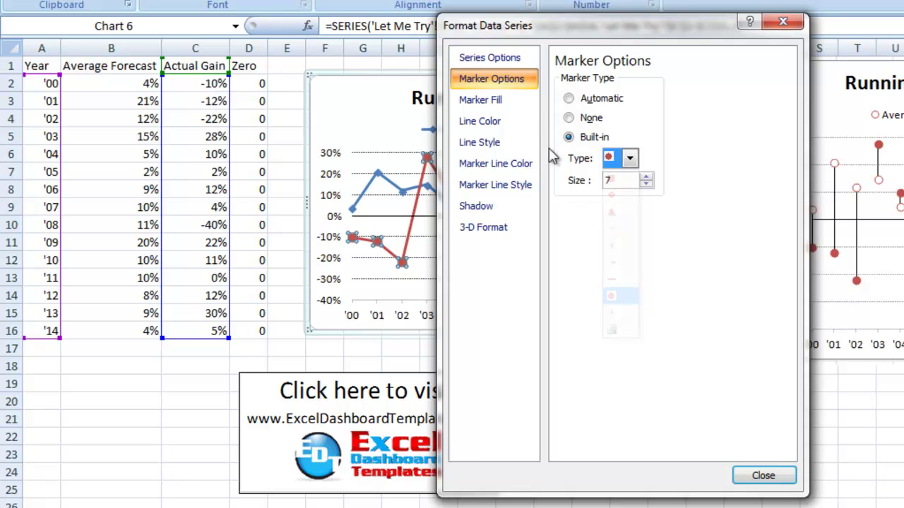
- Fill the Actual Gain markers with solid theme red
click(531, 113)
drag(570, 35, 655, 65)
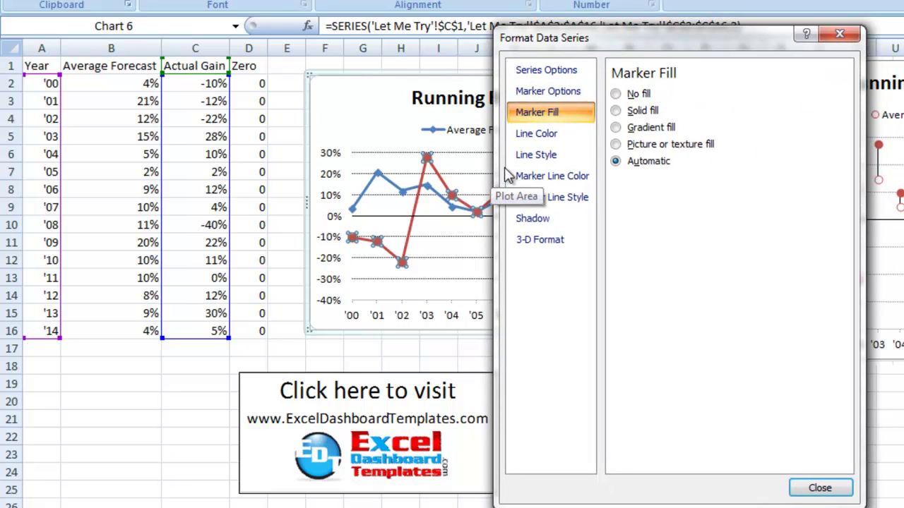
click(625, 115)
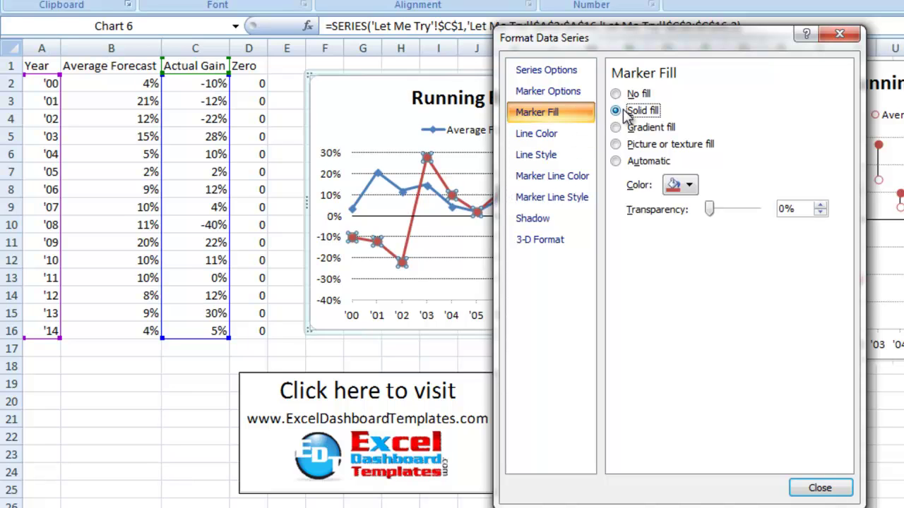
click(681, 185)
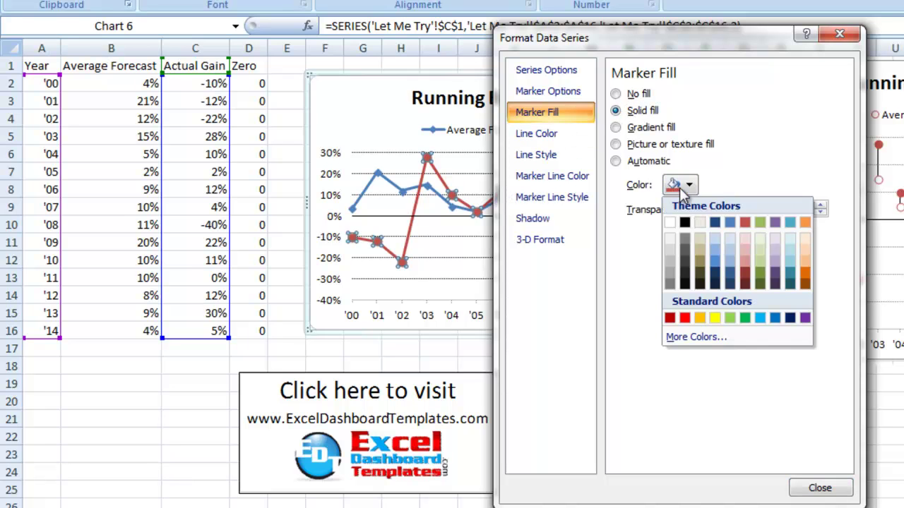
click(744, 225)
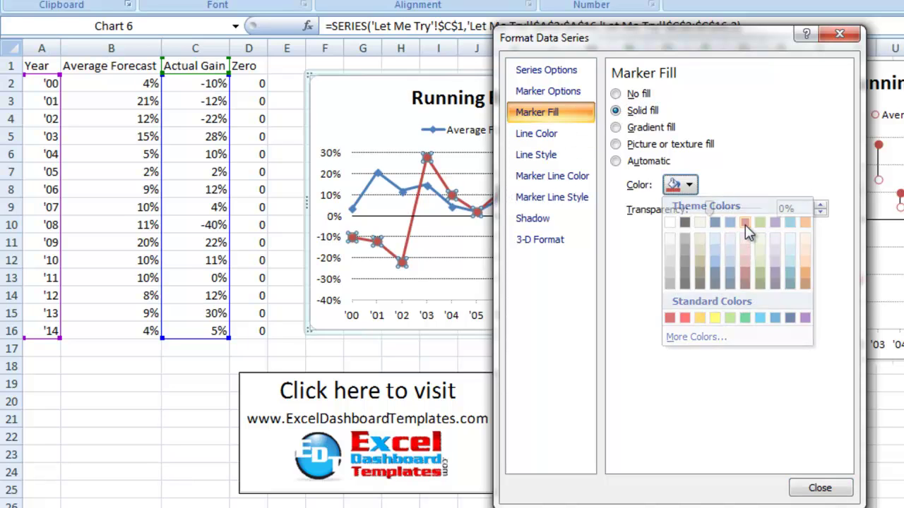
- Set the Actual Gain marker outline to a solid theme red line
click(590, 176)
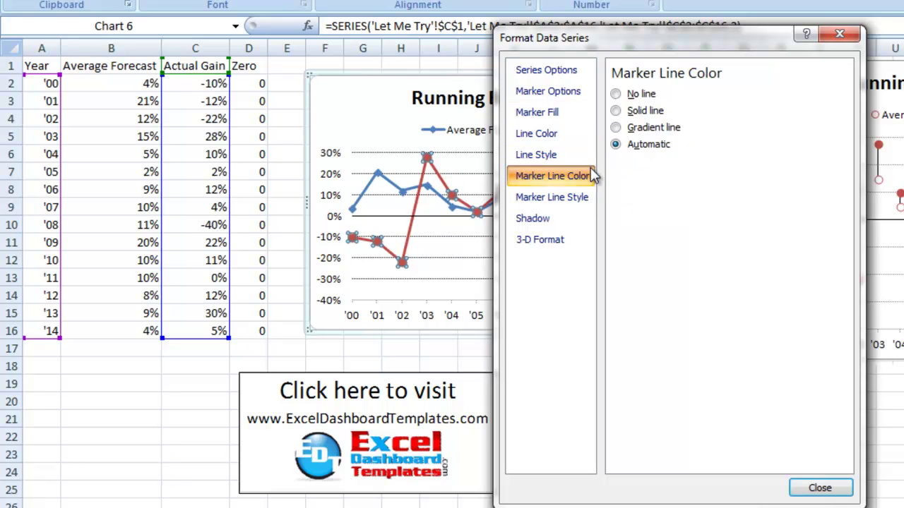
click(668, 113)
click(689, 166)
click(746, 204)
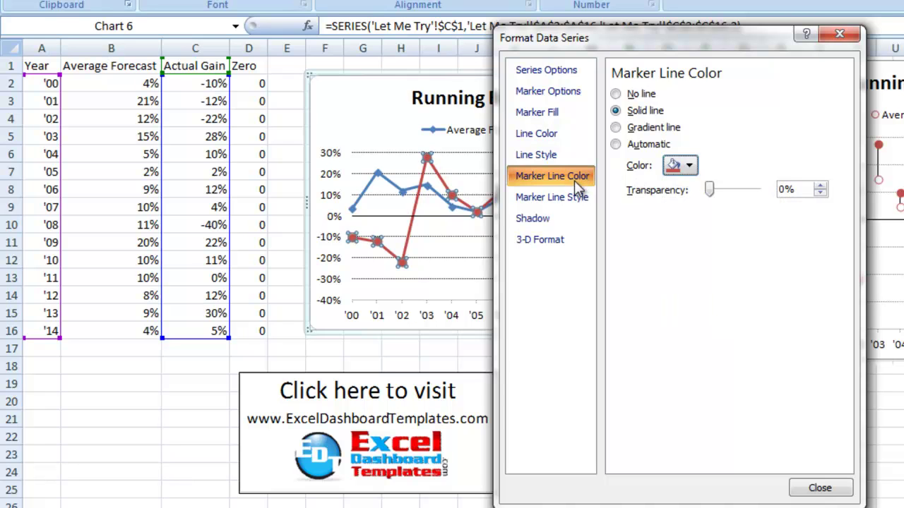
- Remove the connecting line of the Actual Gain series by setting it to No line
click(558, 134)
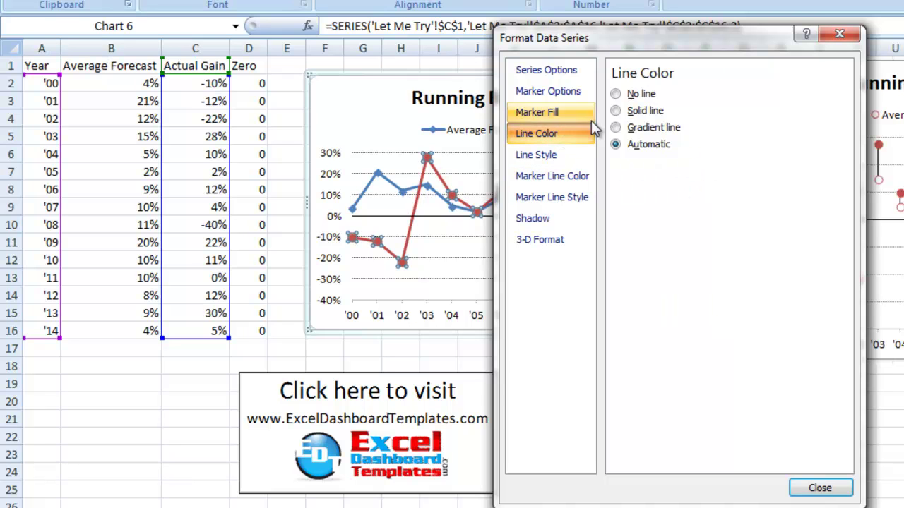
click(634, 99)
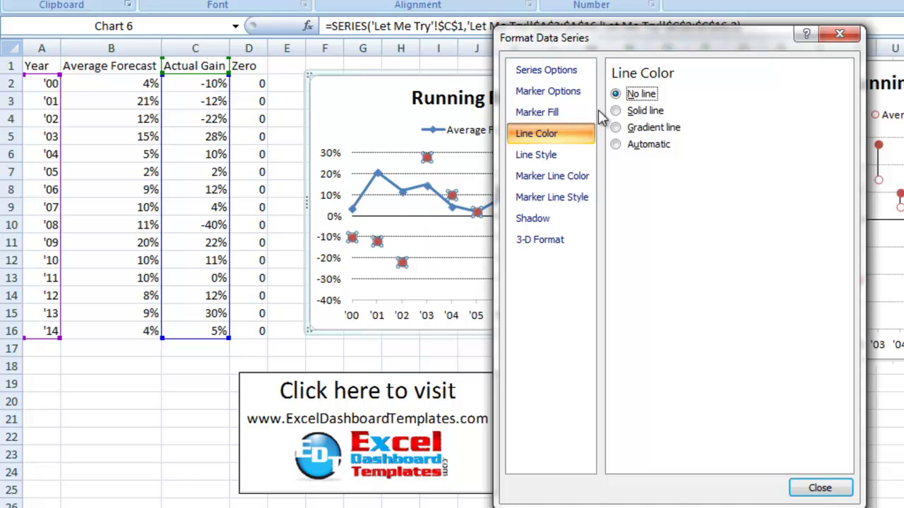
drag(622, 51, 647, 84)
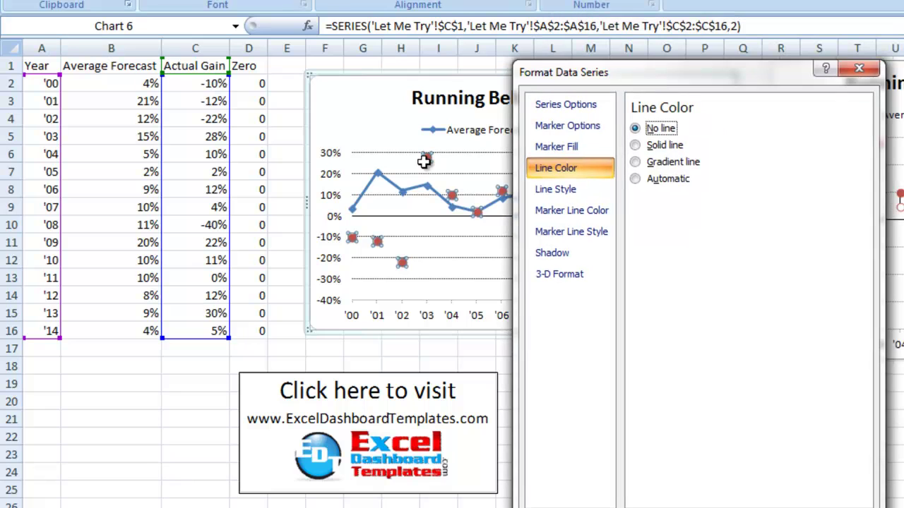
- Set the Average Forecast series markers to the built-in circle type
click(387, 180)
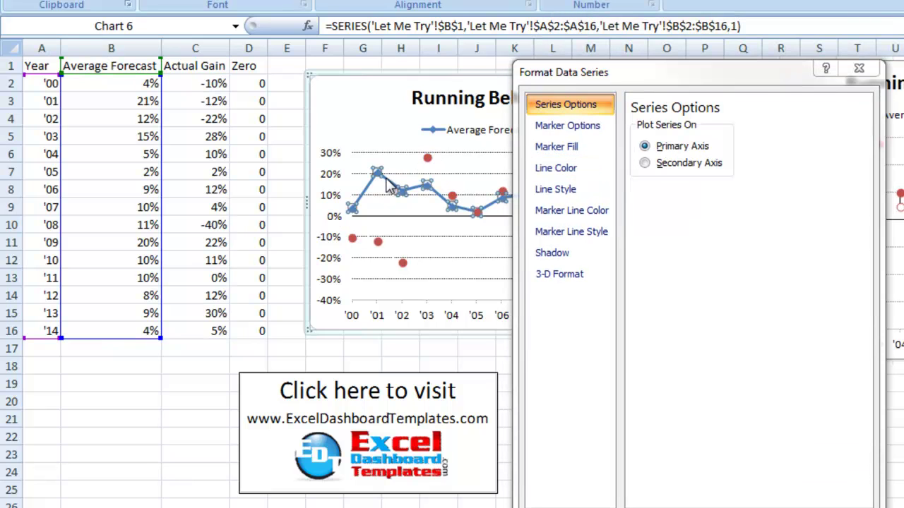
click(566, 127)
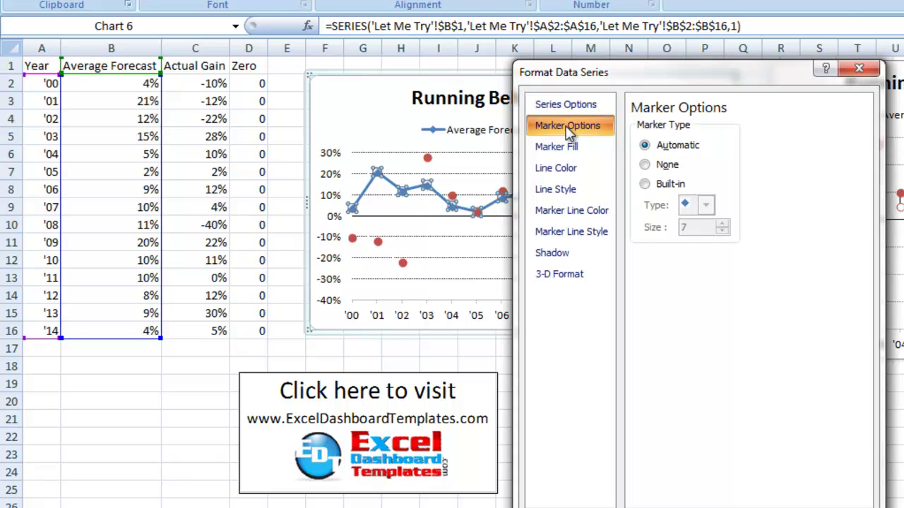
click(644, 184)
click(692, 205)
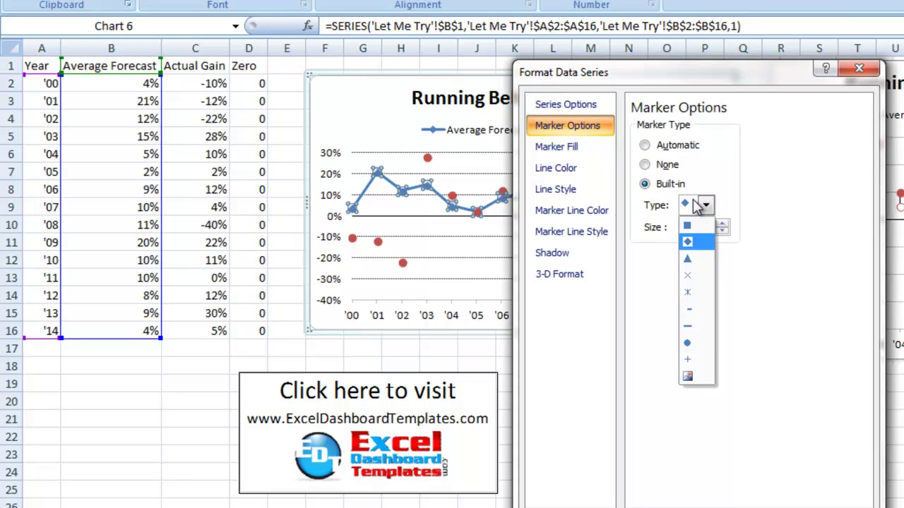
click(689, 343)
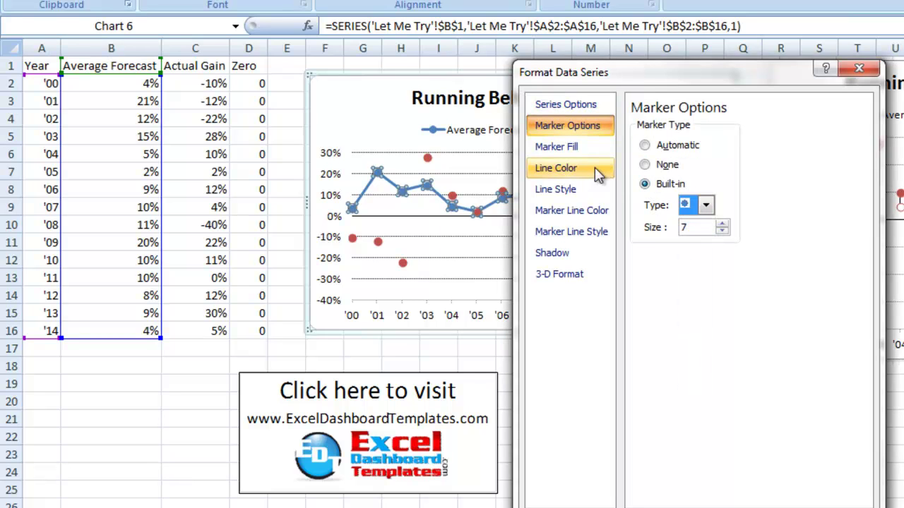
- Fill the Average Forecast series markers with solid theme white
click(586, 149)
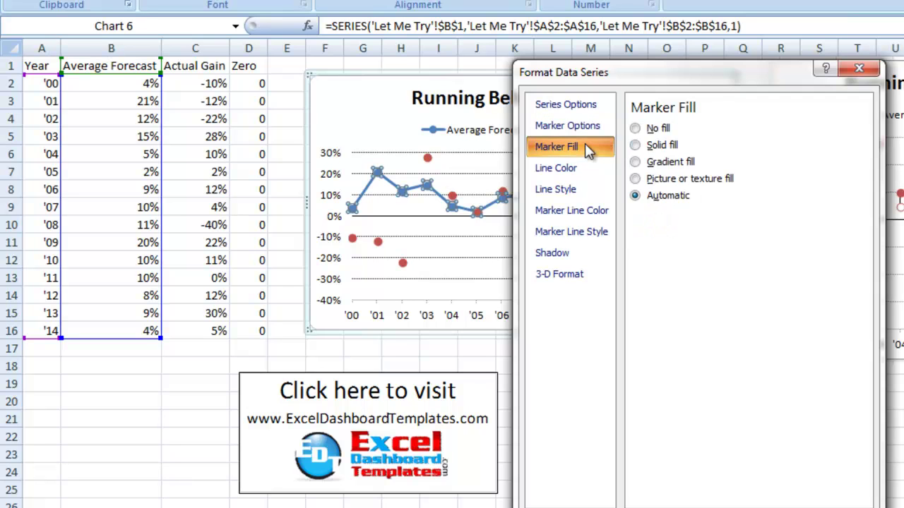
click(649, 147)
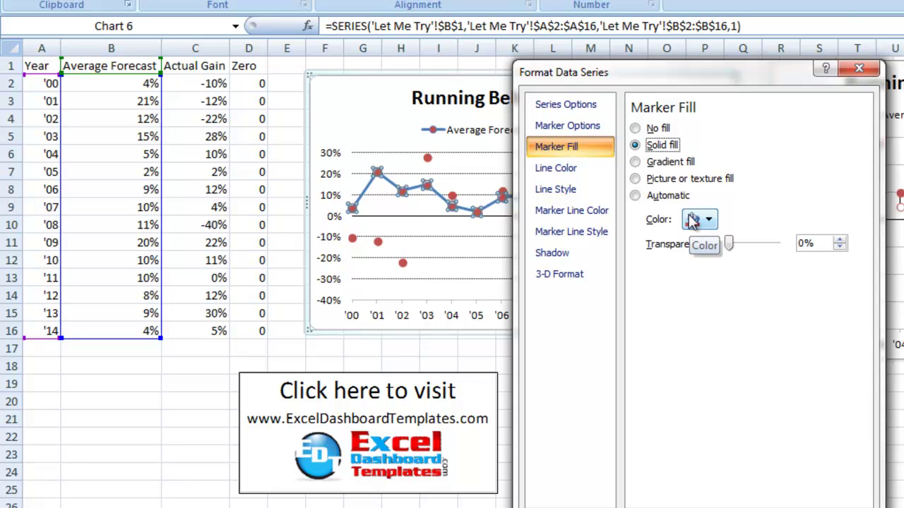
drag(765, 75, 695, 55)
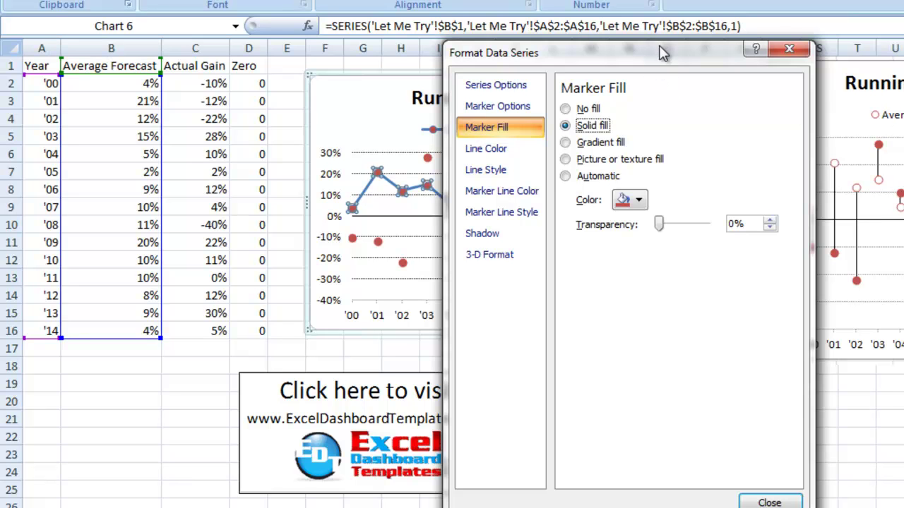
drag(660, 58, 687, 50)
click(658, 191)
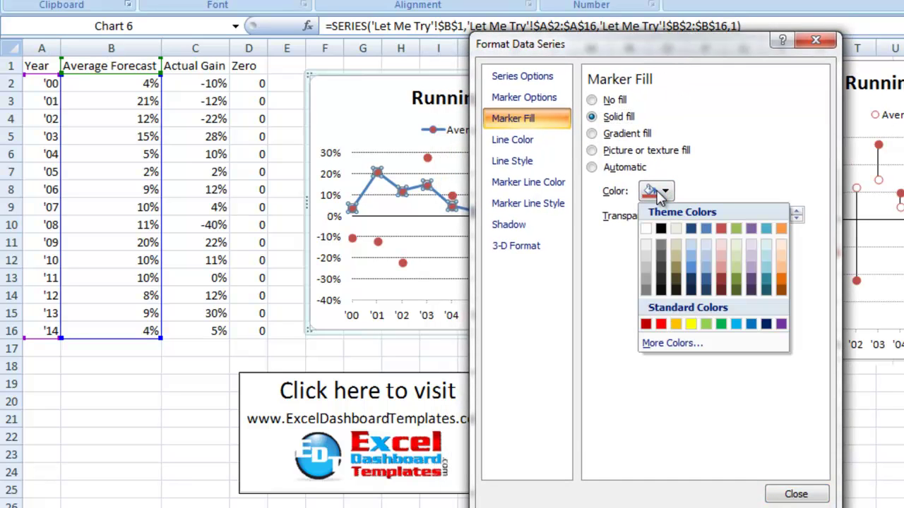
click(646, 229)
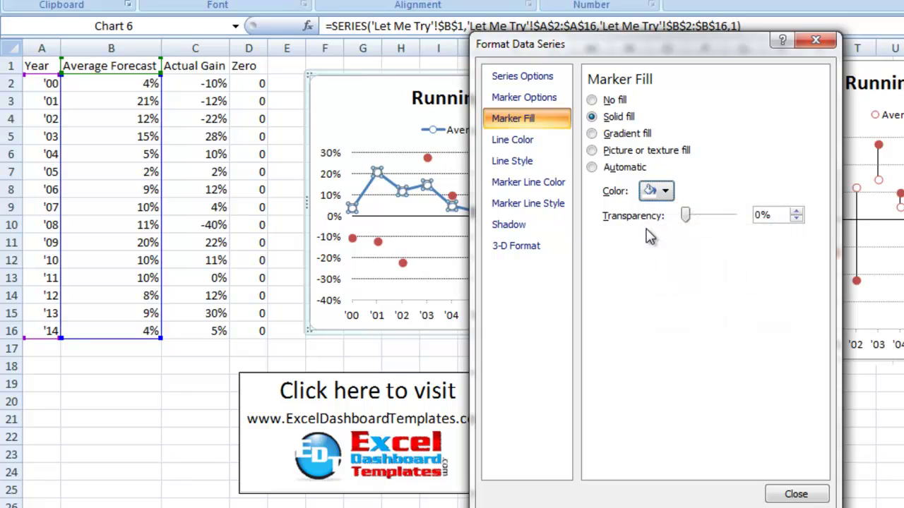
- Set the Average Forecast connecting line to No line and its marker outline to a solid theme red line
click(547, 140)
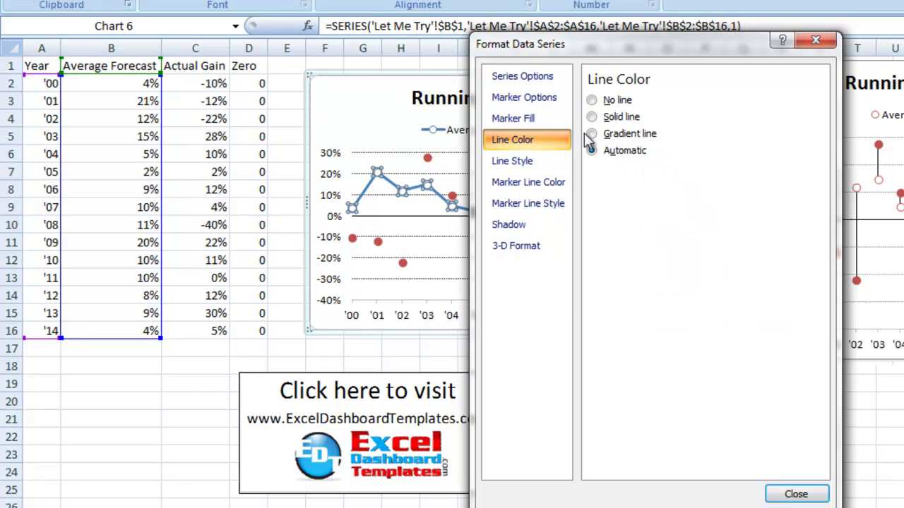
click(599, 100)
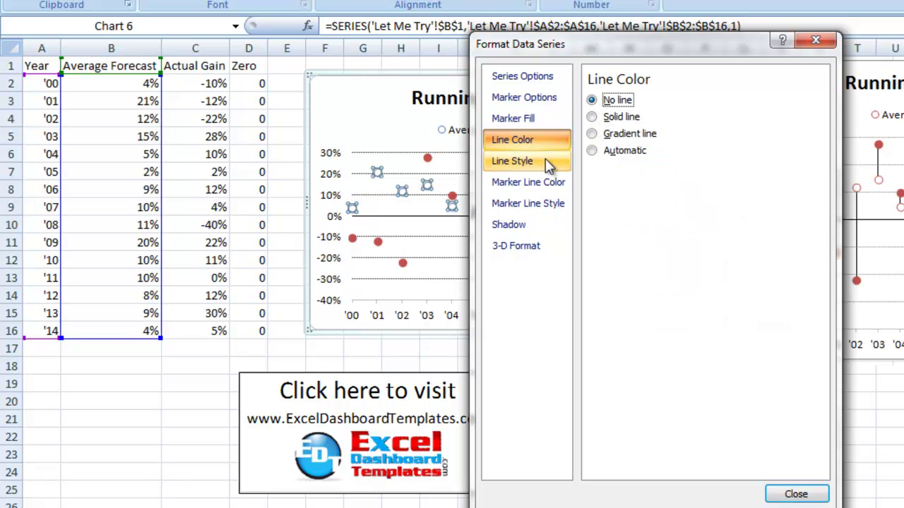
click(540, 182)
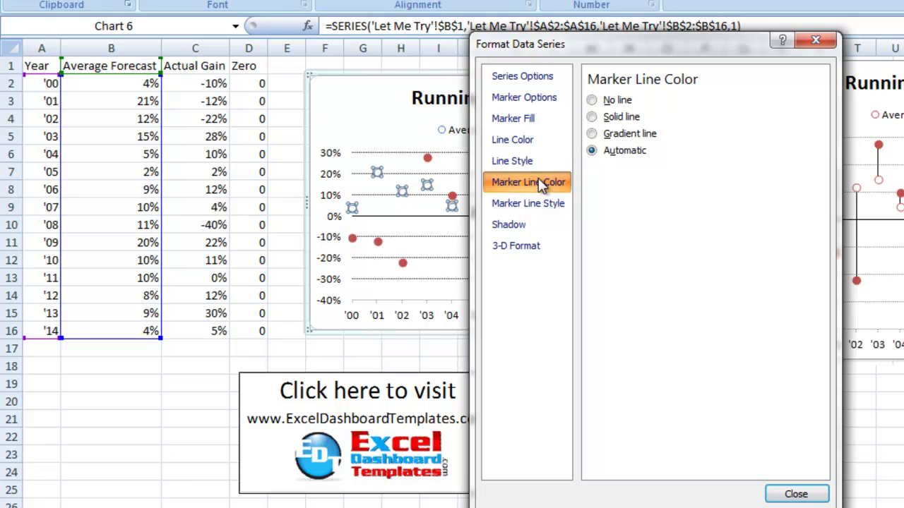
click(615, 118)
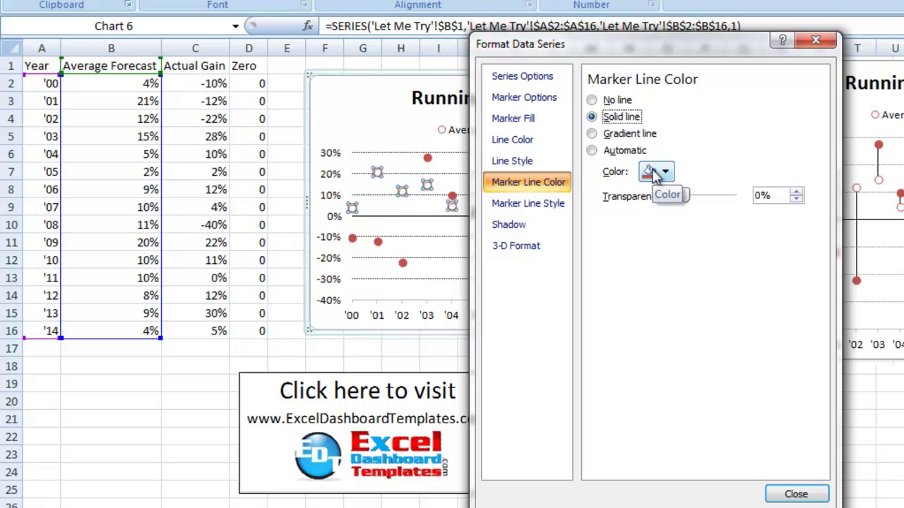
click(655, 173)
click(723, 212)
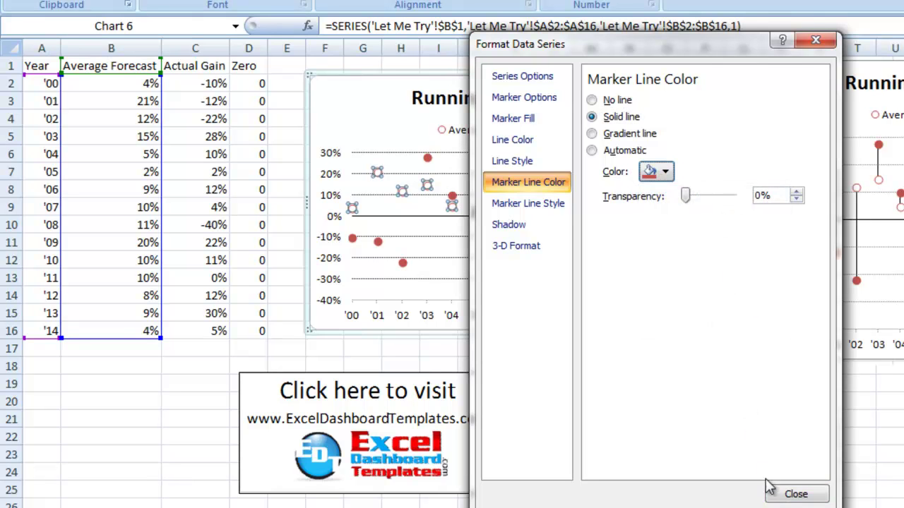
click(795, 493)
click(665, 433)
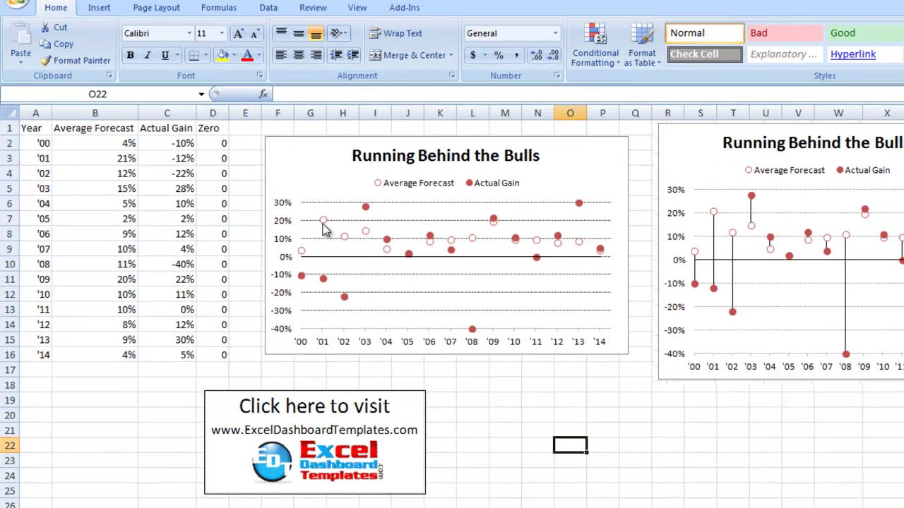
- Add High-Low Lines to the chart to connect each year's Average Forecast and Actual Gain markers
click(323, 221)
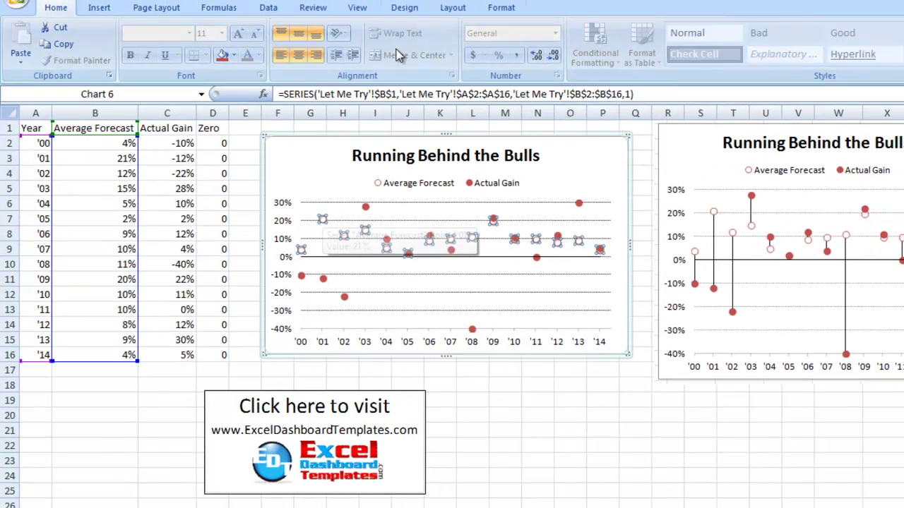
click(445, 8)
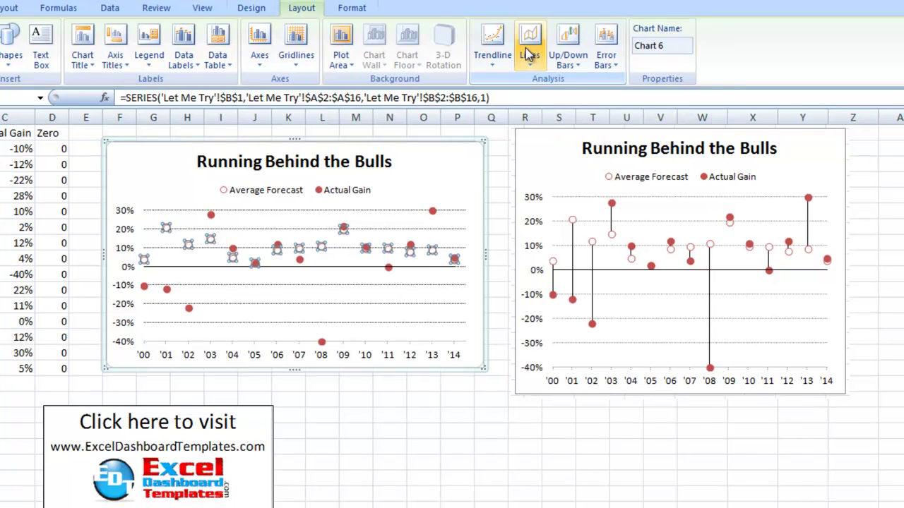
click(528, 55)
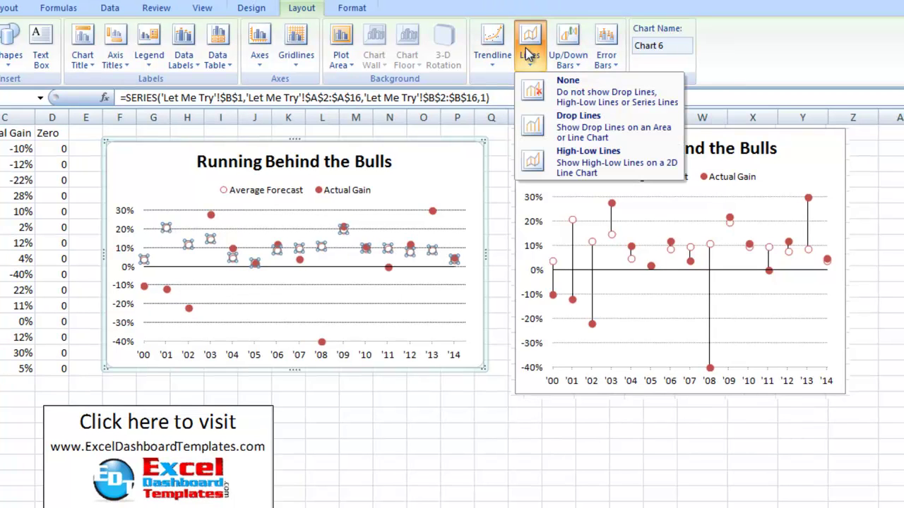
click(620, 162)
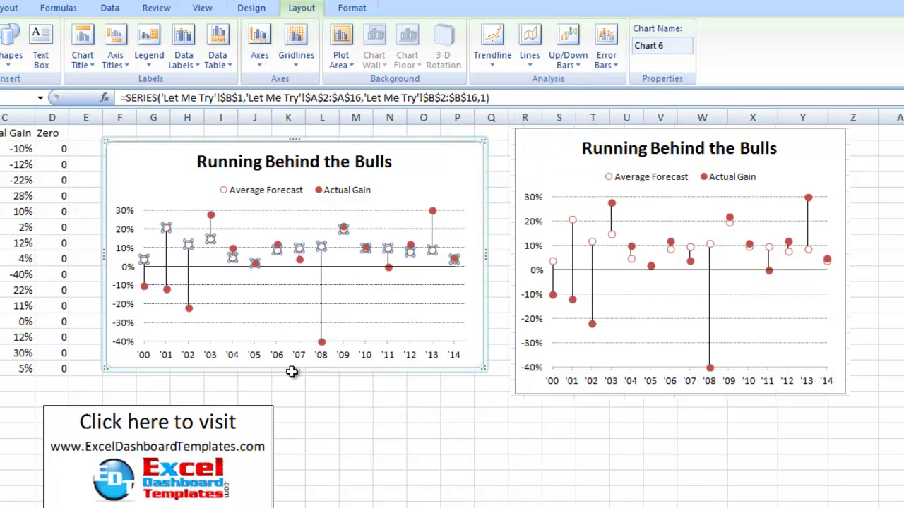
click(314, 397)
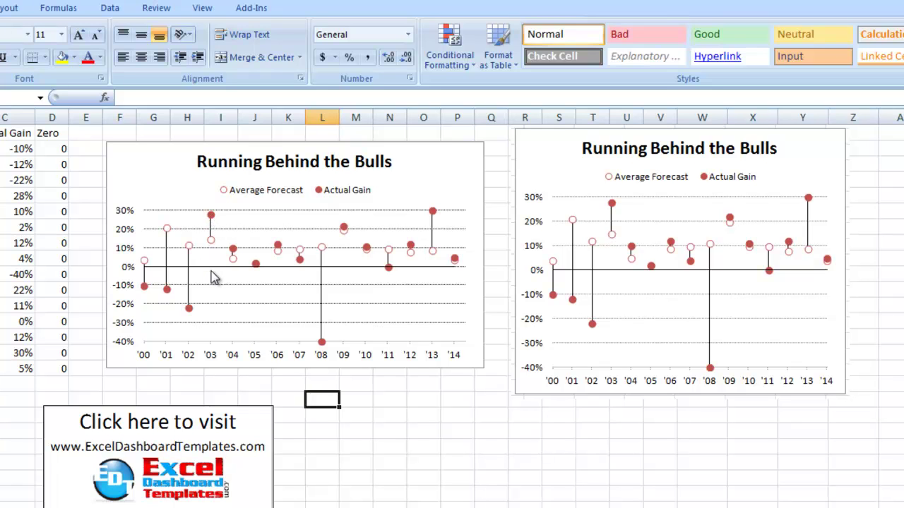
double_click(323, 399)
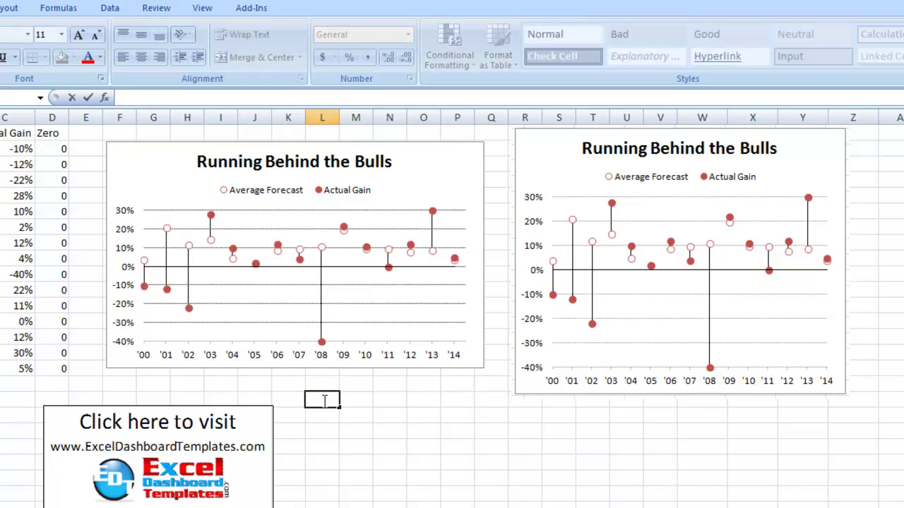
key(Return)
double_click(323, 398)
key(Return)
double_click(322, 398)
key(Return)
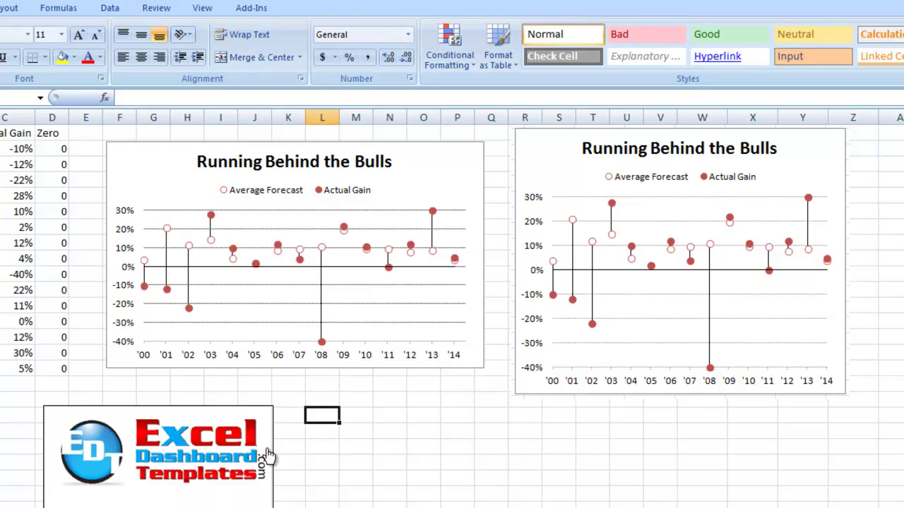